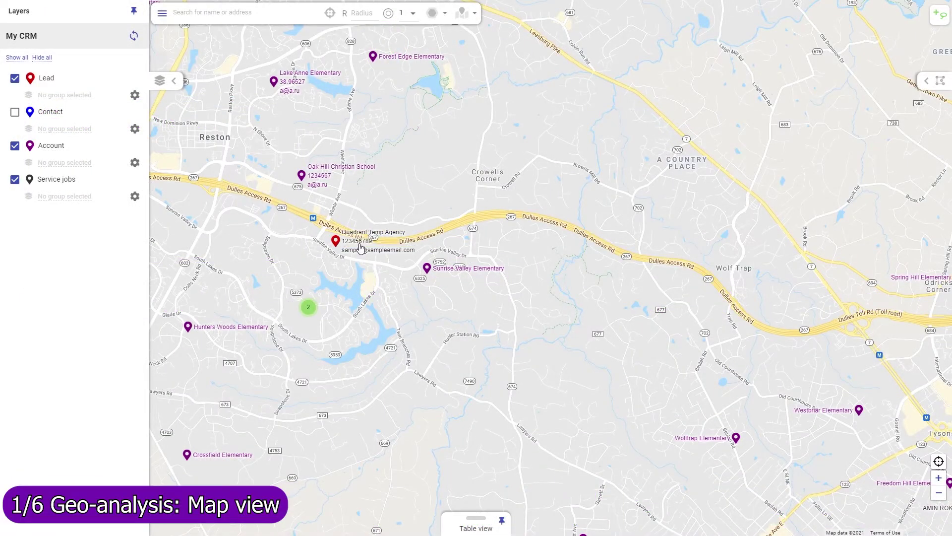
# - Search the map for 'mitre' and show the Mitre Corporation lead's details
pyautogui.click(222, 12)
pyautogui.write('mitre')
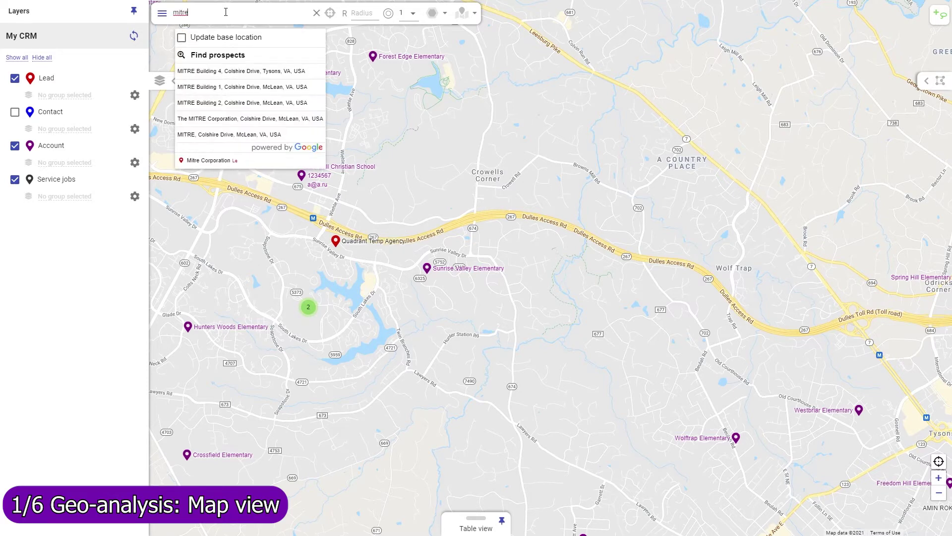
pyautogui.click(215, 164)
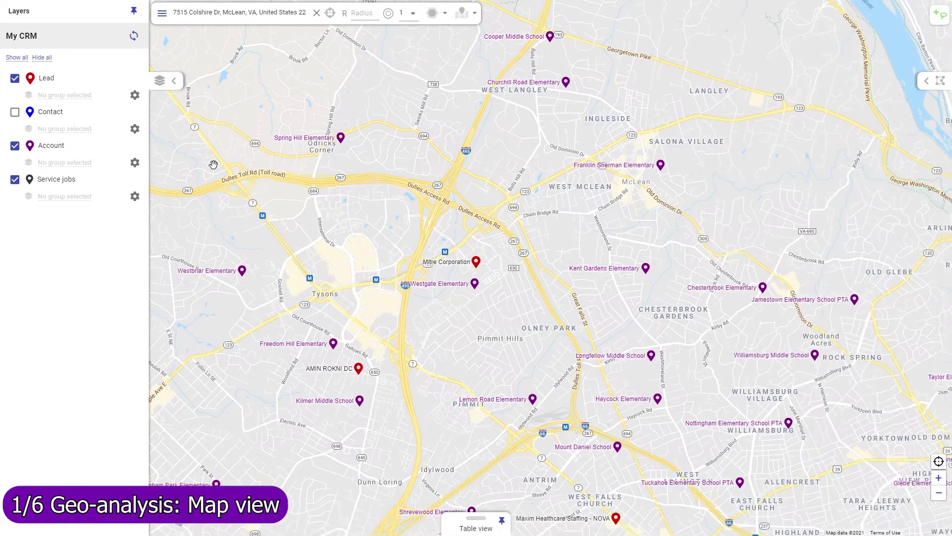
pyautogui.moveTo(444, 268)
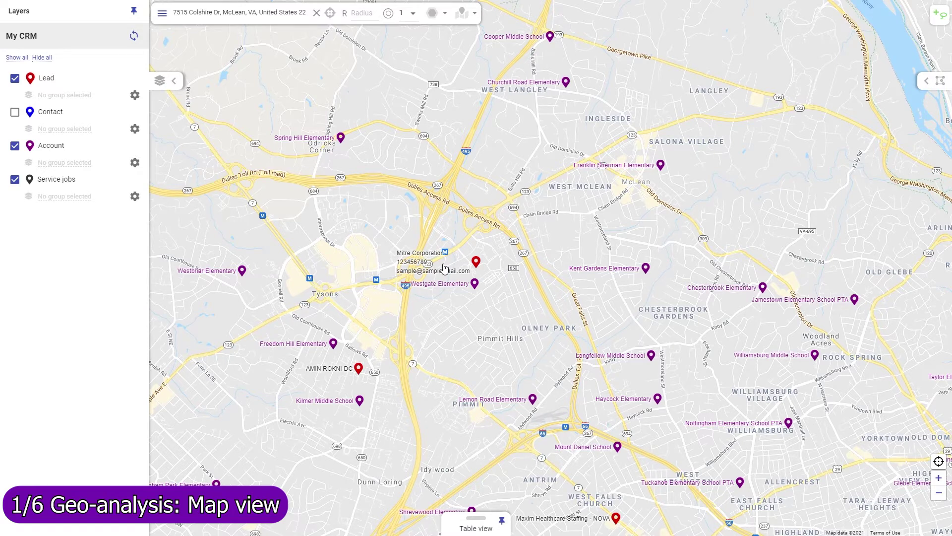
pyautogui.click(477, 267)
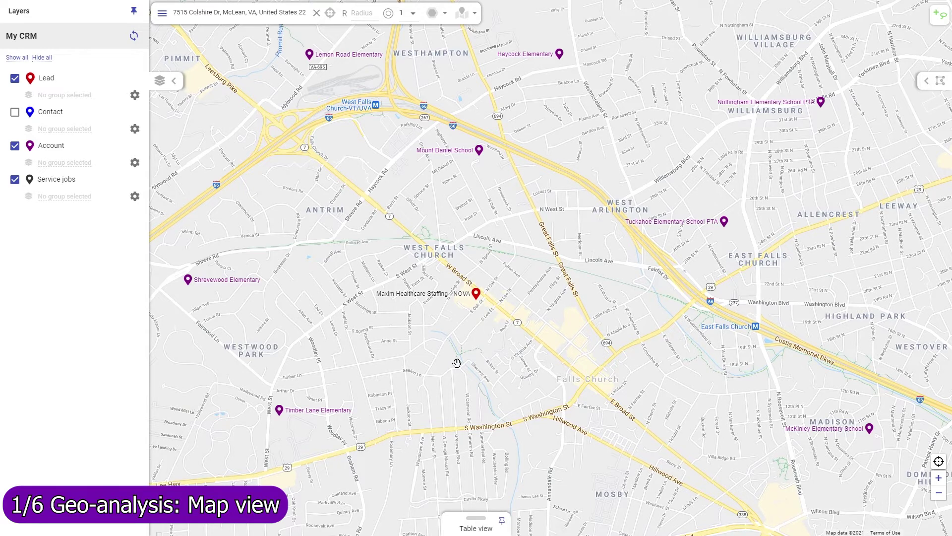
# - Open and close the Maxim Healthcare Staffing lead record, then open Lead map properties over the leads table
pyautogui.moveTo(436, 303)
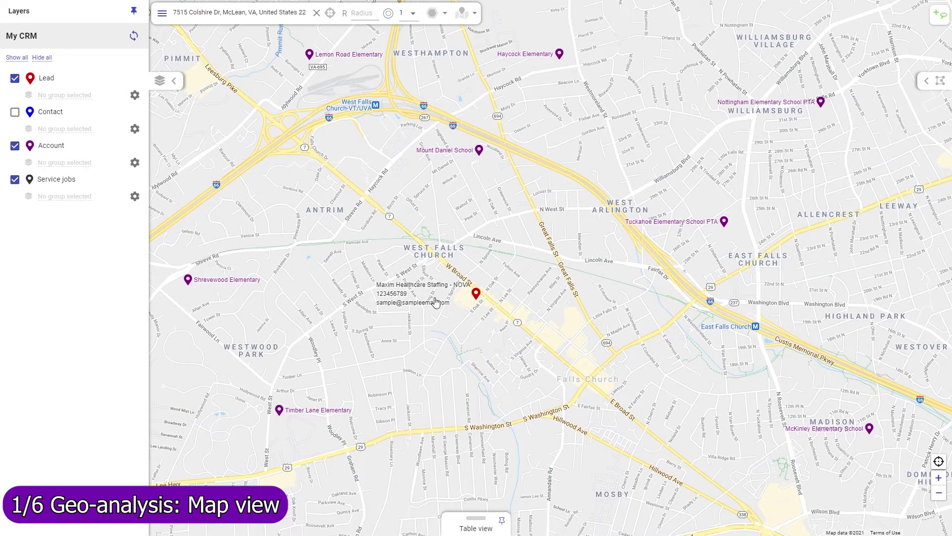
pyautogui.click(476, 296)
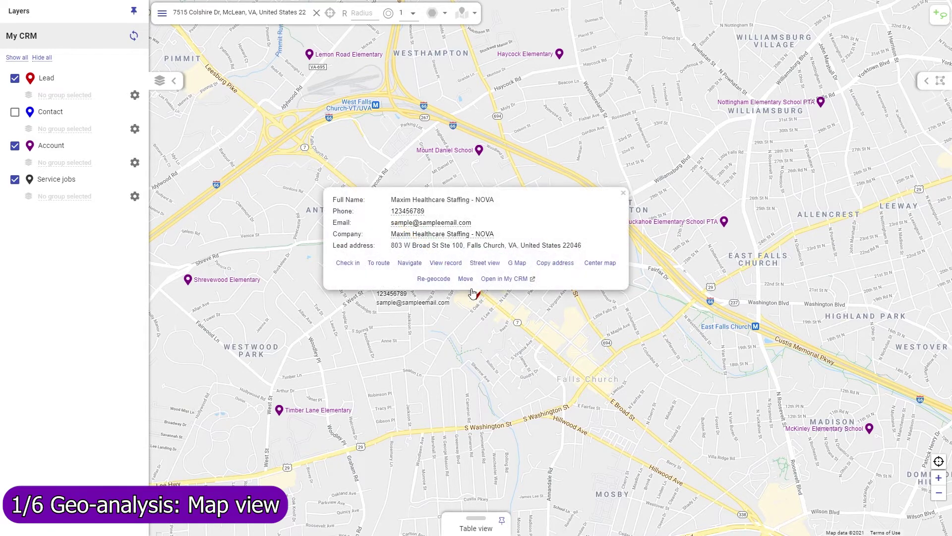
pyautogui.click(447, 265)
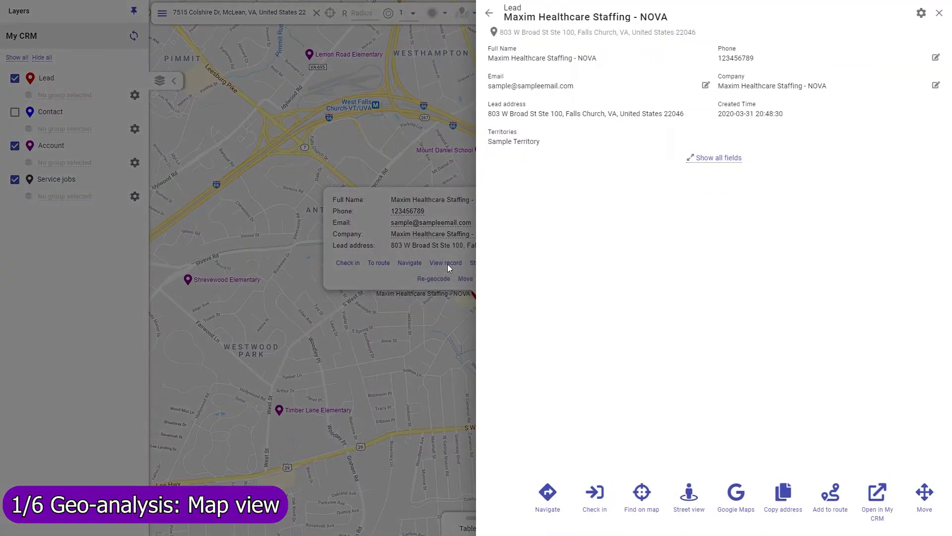
pyautogui.click(470, 502)
pyautogui.click(470, 525)
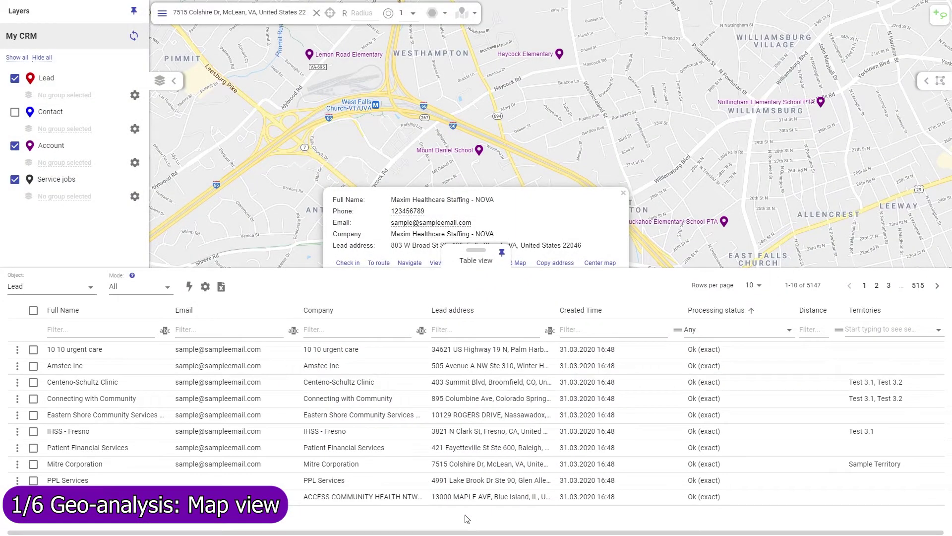
pyautogui.click(135, 94)
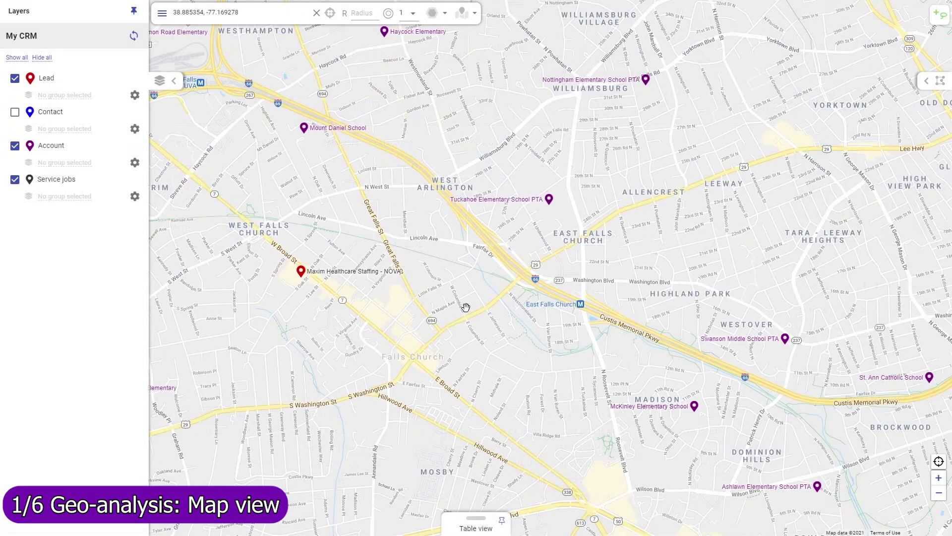
# - Make this map spot the centre point with a radius of 10
pyautogui.rightClick(469, 312)
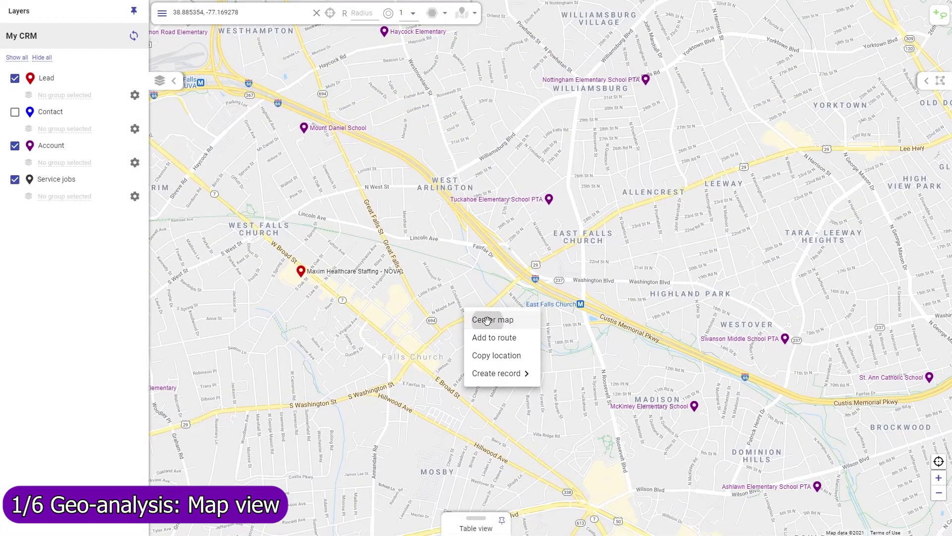
pyautogui.click(486, 320)
pyautogui.click(369, 14)
pyautogui.write('10')
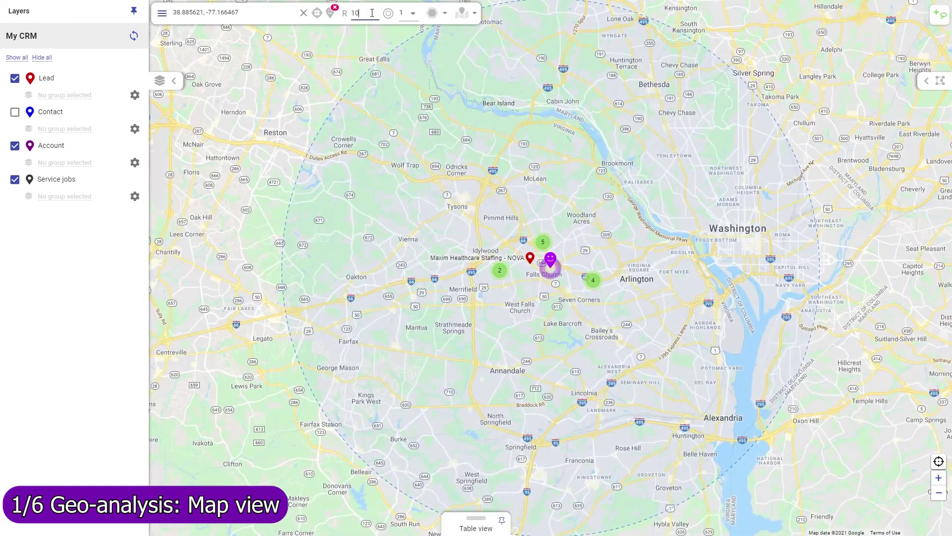
# - Filter the accounts table to Distance less than or equal to 10
pyautogui.click(476, 528)
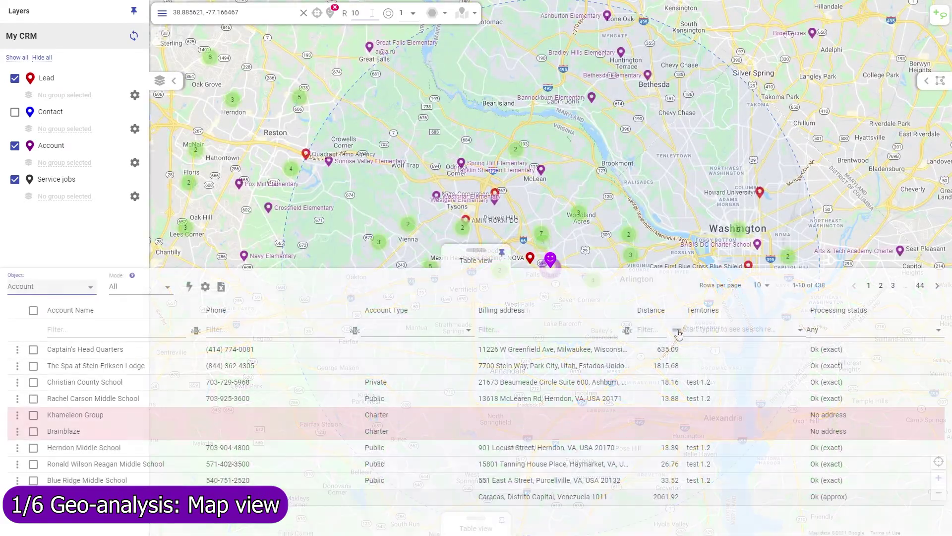
pyautogui.click(677, 330)
pyautogui.click(701, 425)
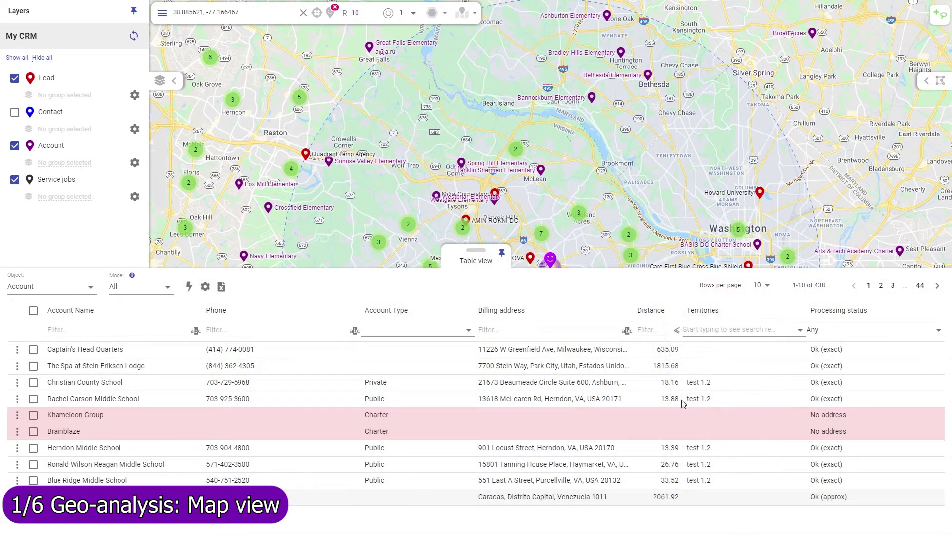
pyautogui.click(653, 331)
pyautogui.write('10')
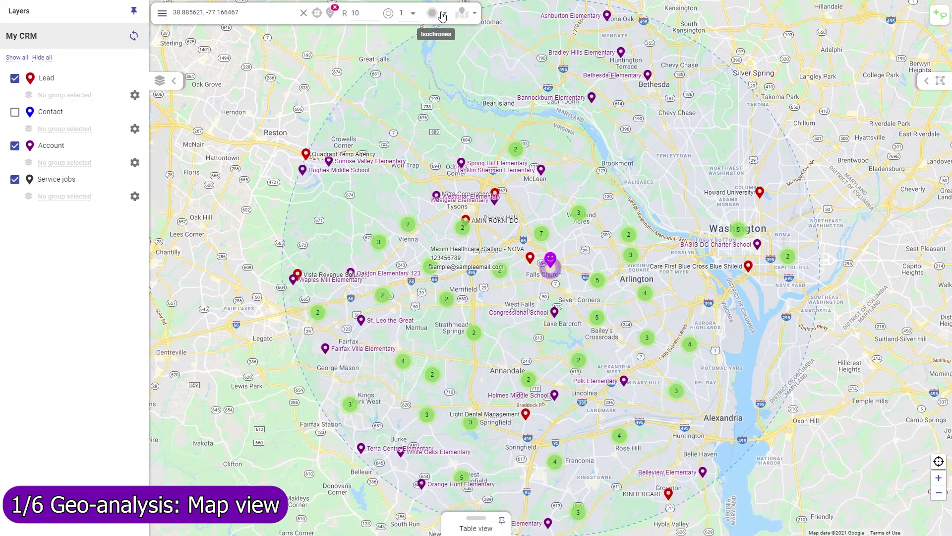
# - Add three drive-time isochrones (15, 30, 45 minutes) and draw them on the map
pyautogui.click(432, 13)
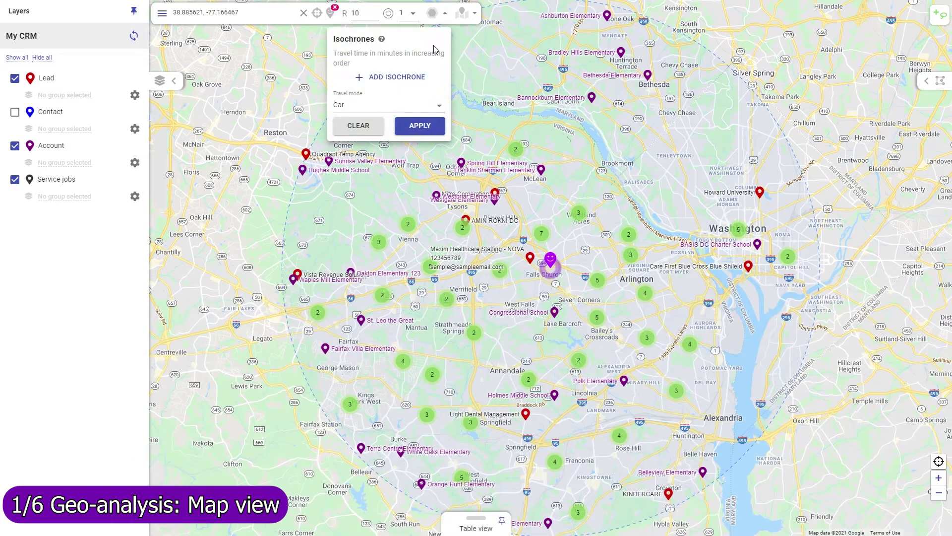
pyautogui.click(408, 79)
pyautogui.click(399, 103)
pyautogui.click(402, 127)
pyautogui.click(429, 200)
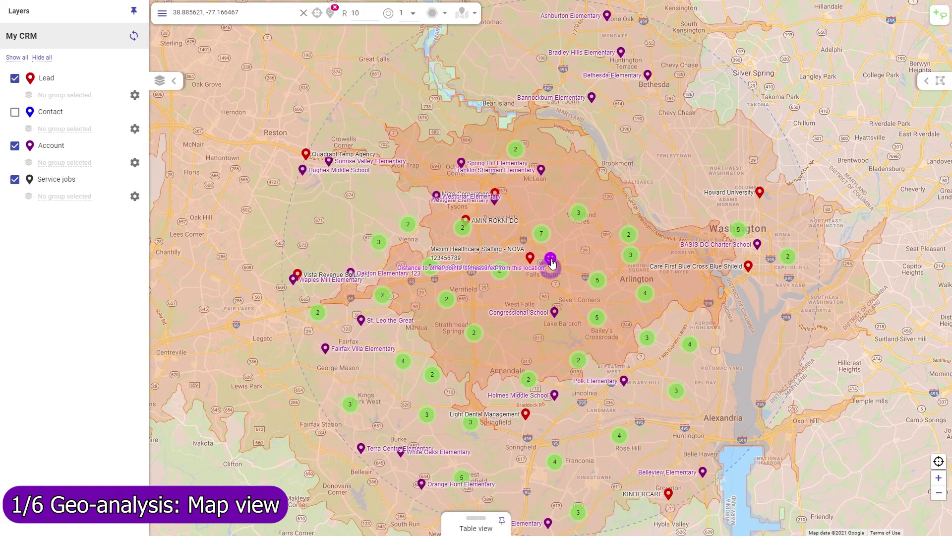
pyautogui.scroll(-1, 552, 263)
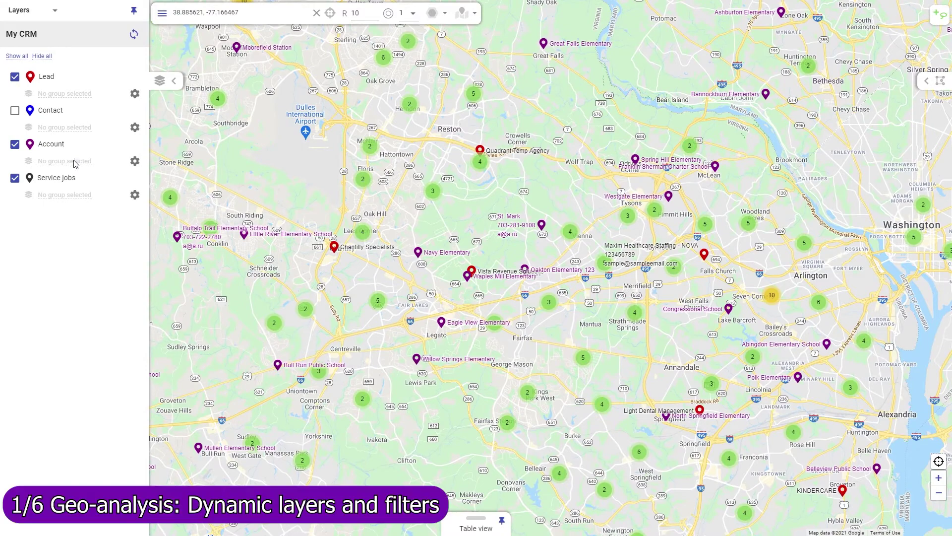
# - Auto-generate account layers grouped by Account Type
pyautogui.click(74, 161)
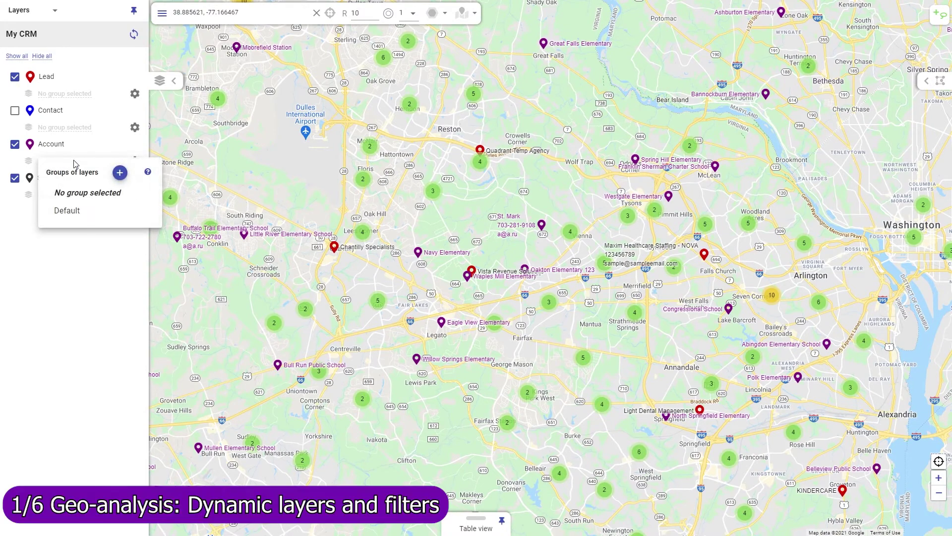
pyautogui.click(119, 174)
pyautogui.write('type')
pyautogui.click(410, 286)
pyautogui.click(594, 308)
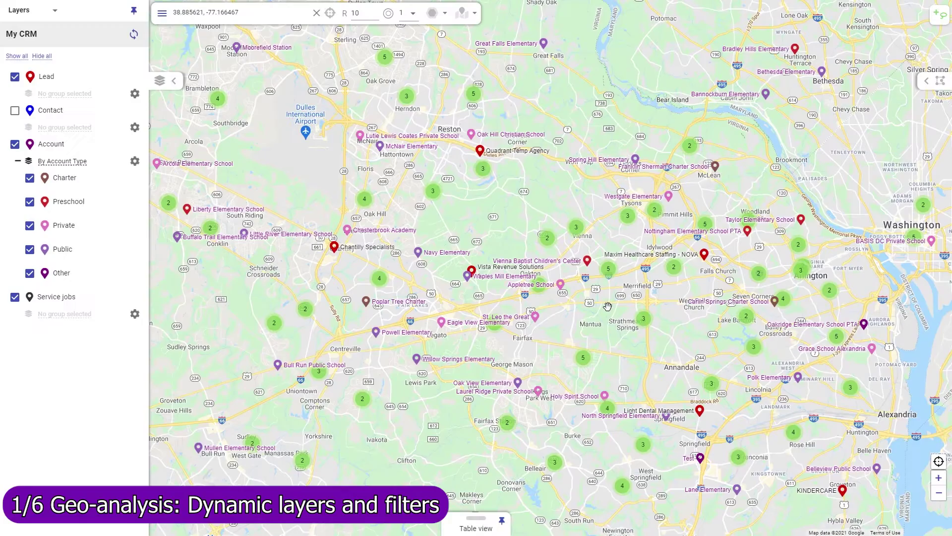
# - Give the Charter account layer a shield marker icon in a new colour
pyautogui.click(134, 162)
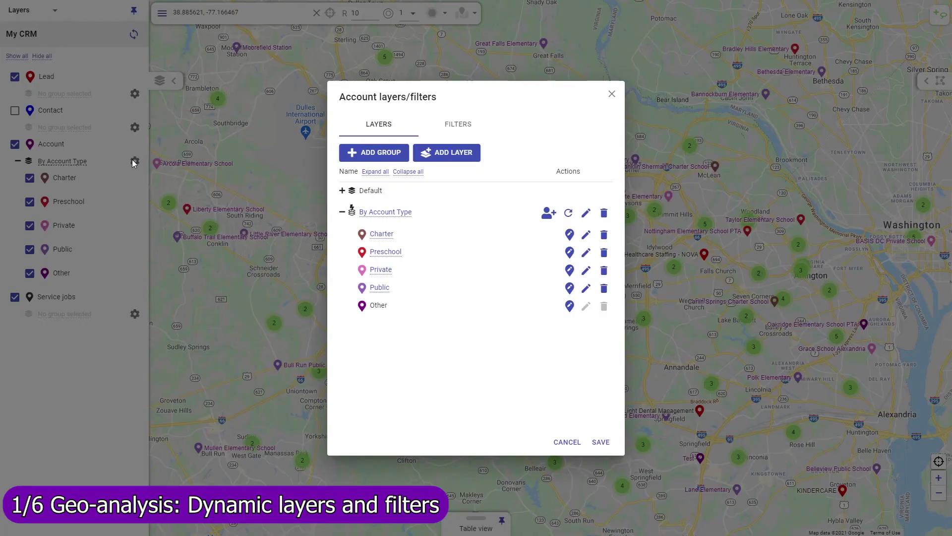
pyautogui.click(361, 235)
pyautogui.click(344, 209)
pyautogui.click(396, 210)
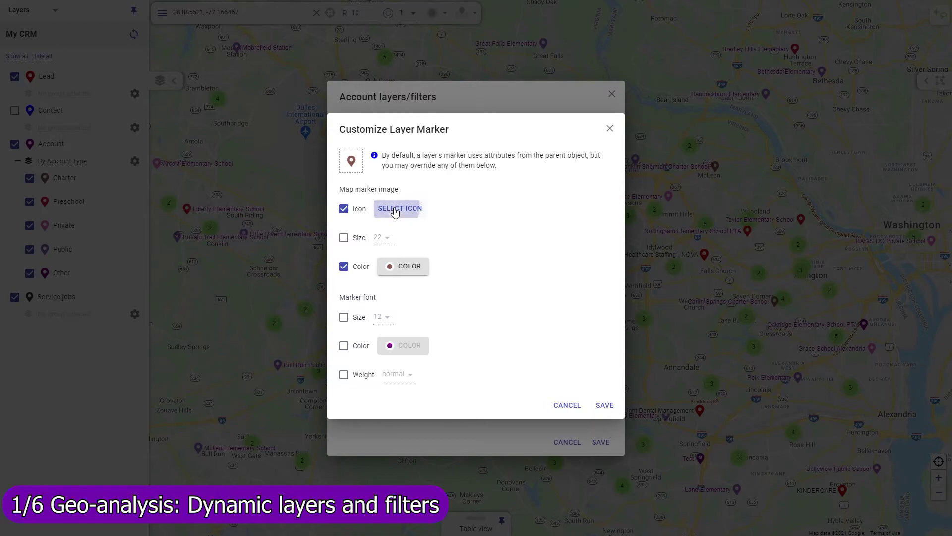
pyautogui.write('shie')
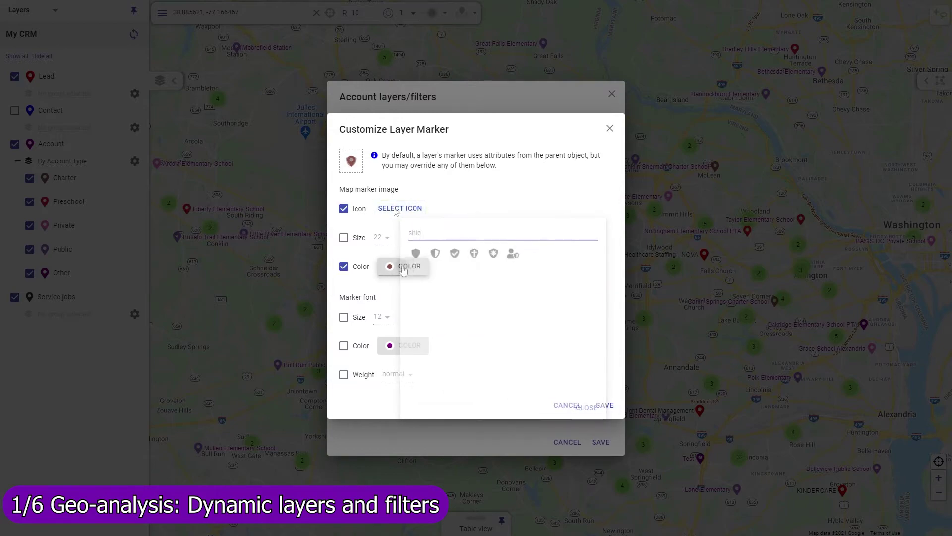
pyautogui.click(402, 267)
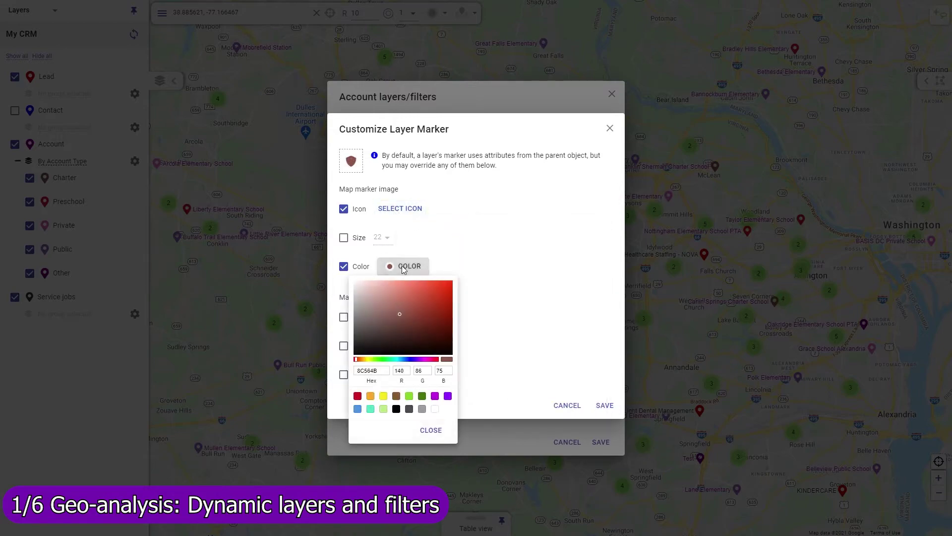
pyautogui.click(413, 359)
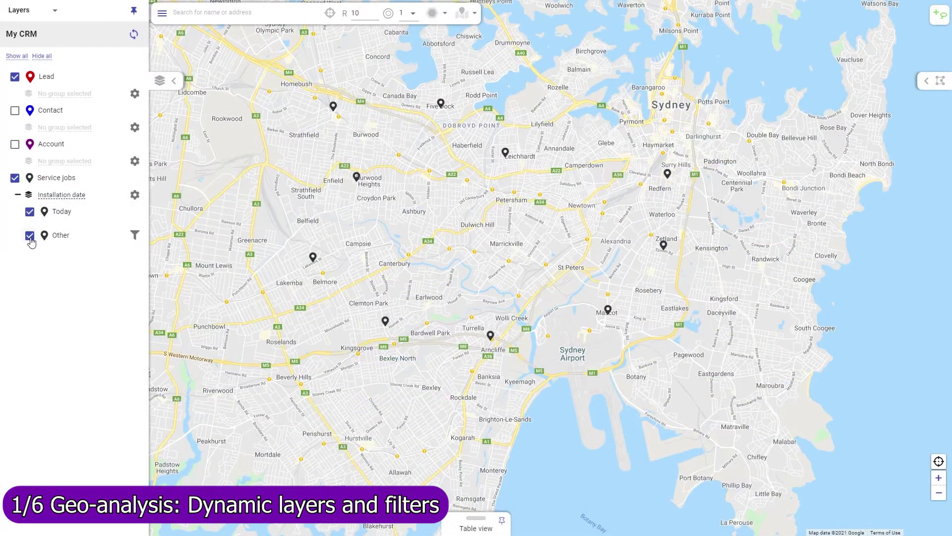
# - Hide service jobs not dated today and begin auto-generating another account layer grouping
pyautogui.click(31, 237)
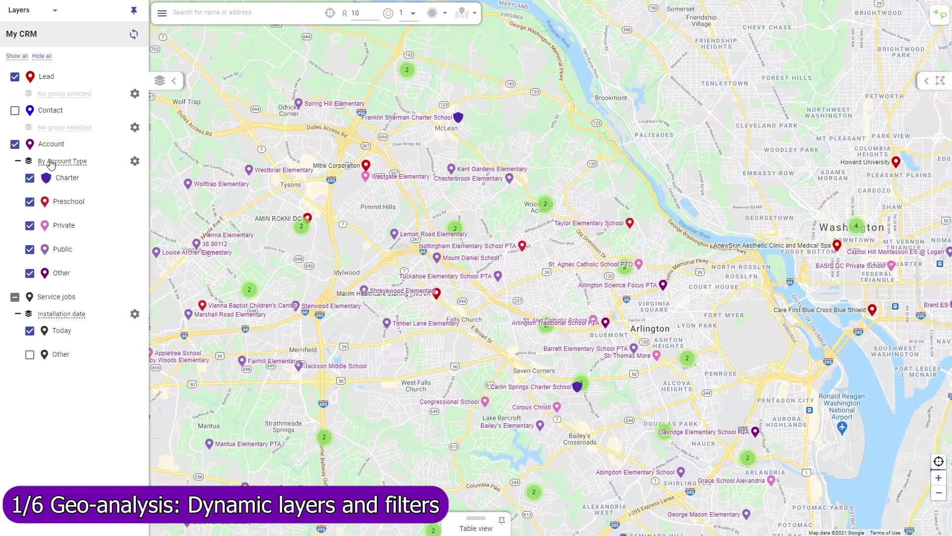
pyautogui.click(50, 161)
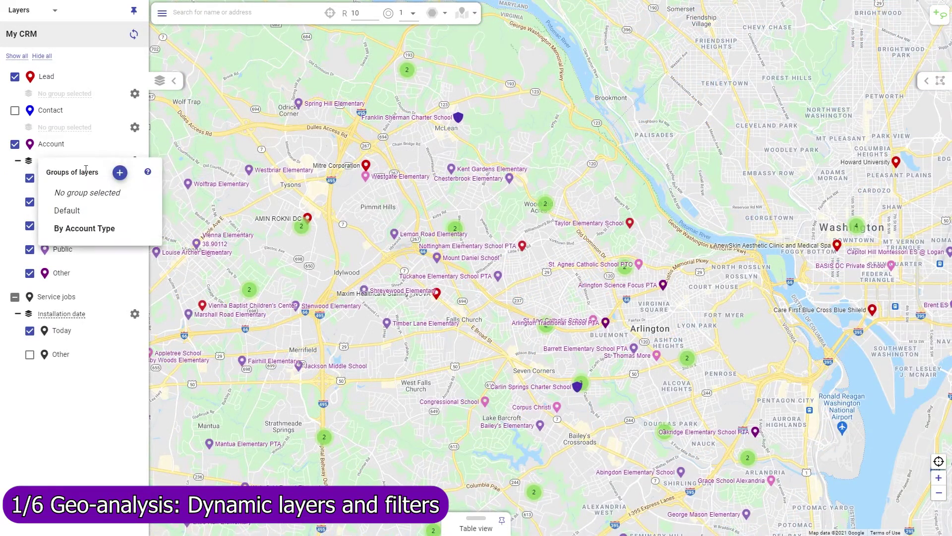
pyautogui.click(120, 172)
# - Generate account layers grouped by Account Status
pyautogui.write('status')
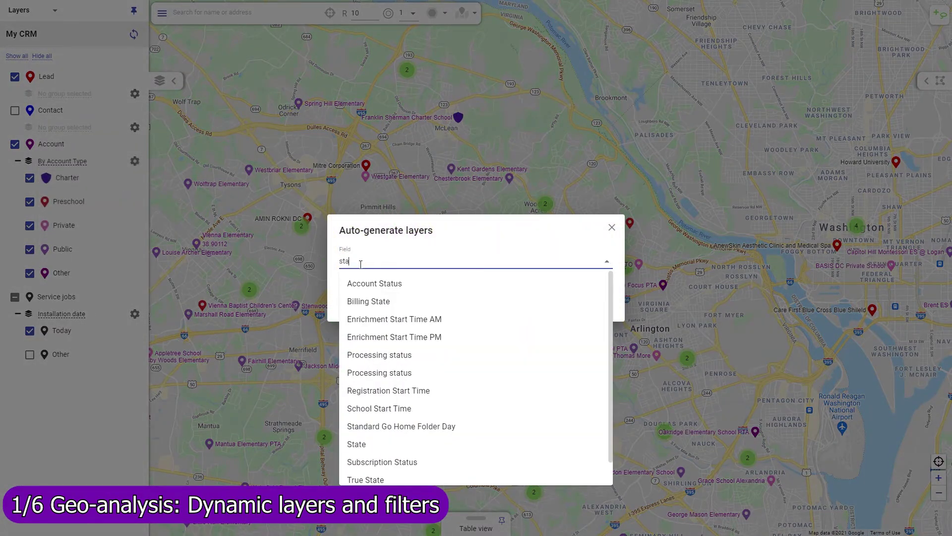
pyautogui.click(374, 281)
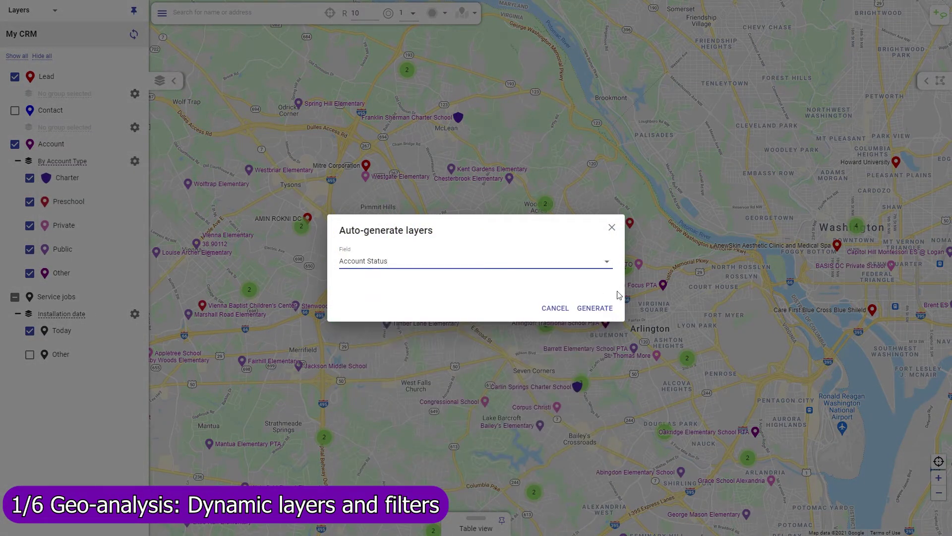
pyautogui.click(585, 313)
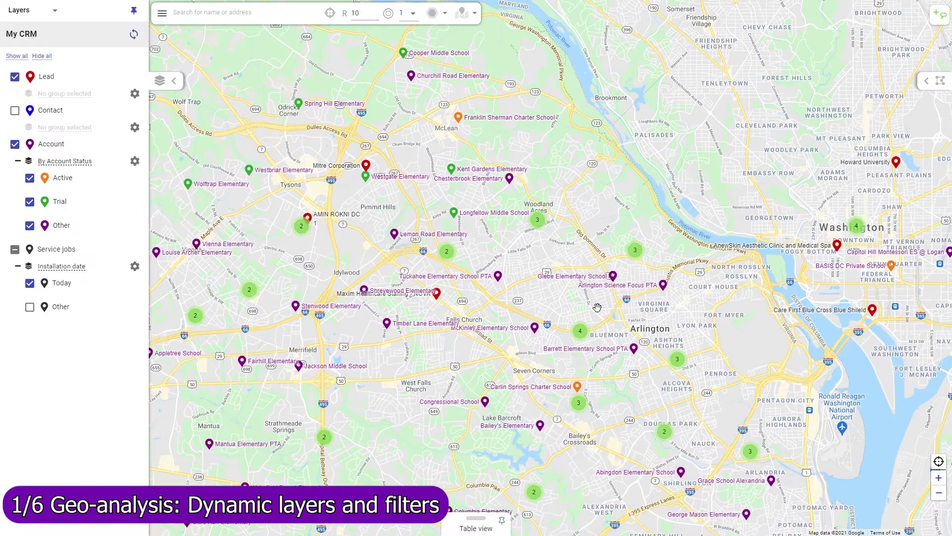
# - Return to By Account Type grouping and apply a new Status filter (Account Status = Trial)
pyautogui.click(69, 162)
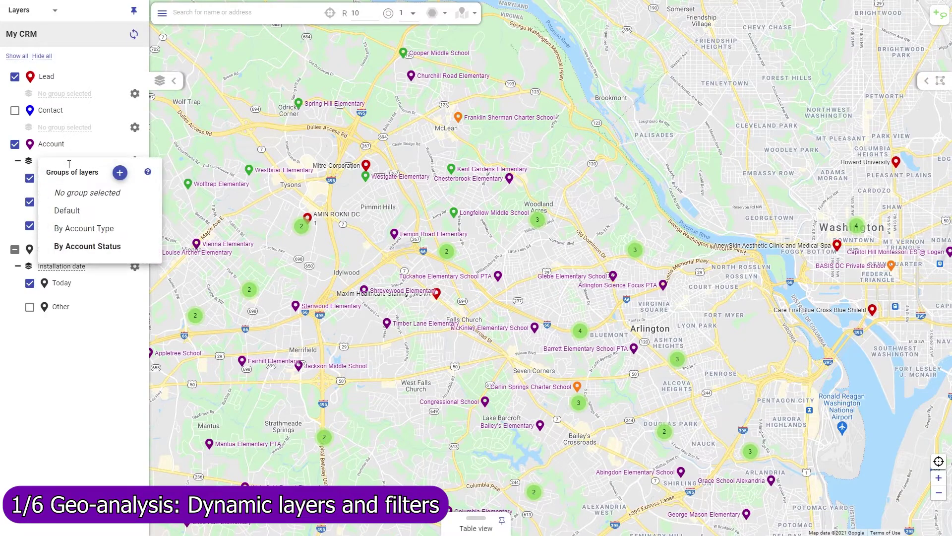
pyautogui.click(79, 228)
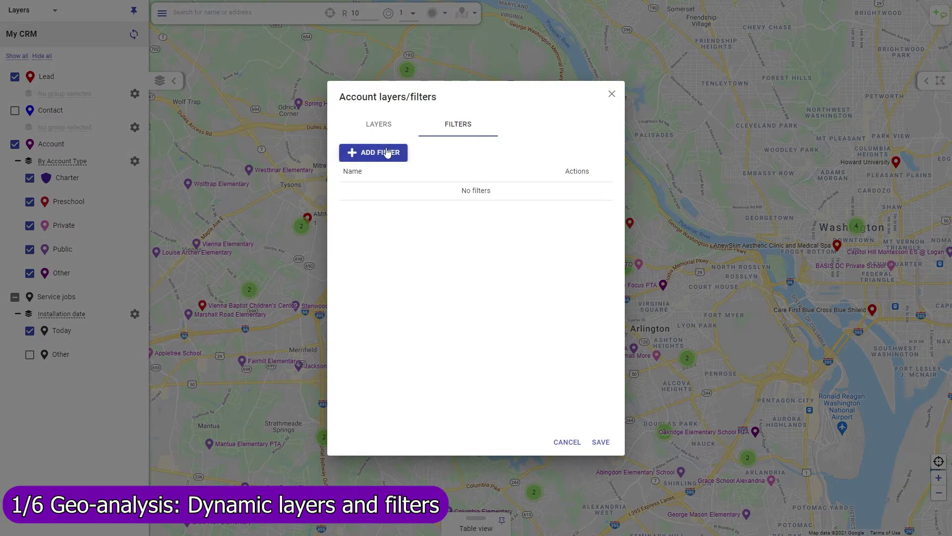
pyautogui.click(385, 150)
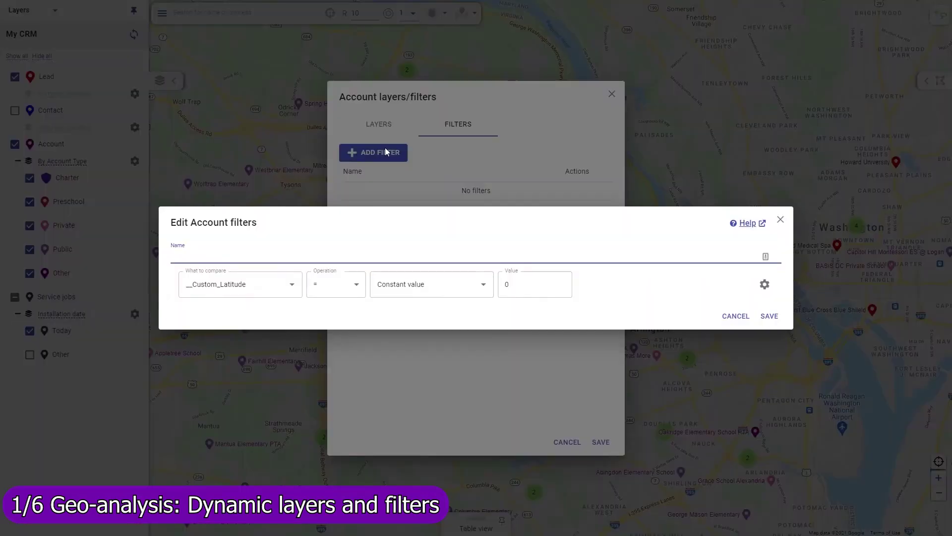
pyautogui.write('Status')
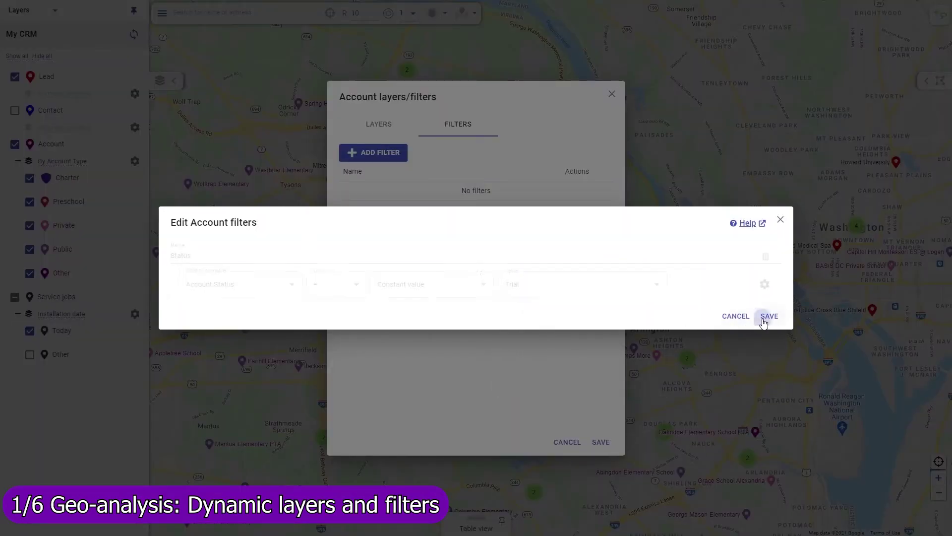
pyautogui.click(766, 316)
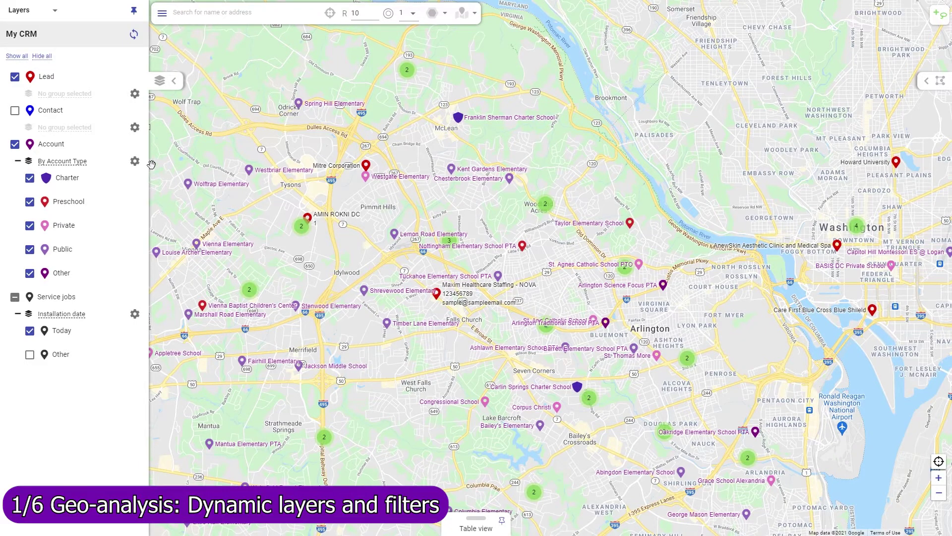
pyautogui.click(134, 160)
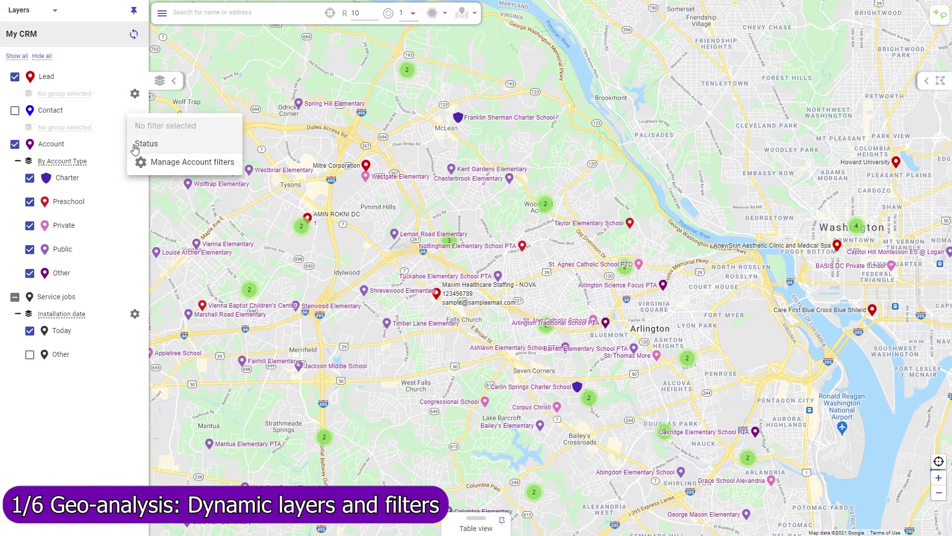
pyautogui.click(147, 144)
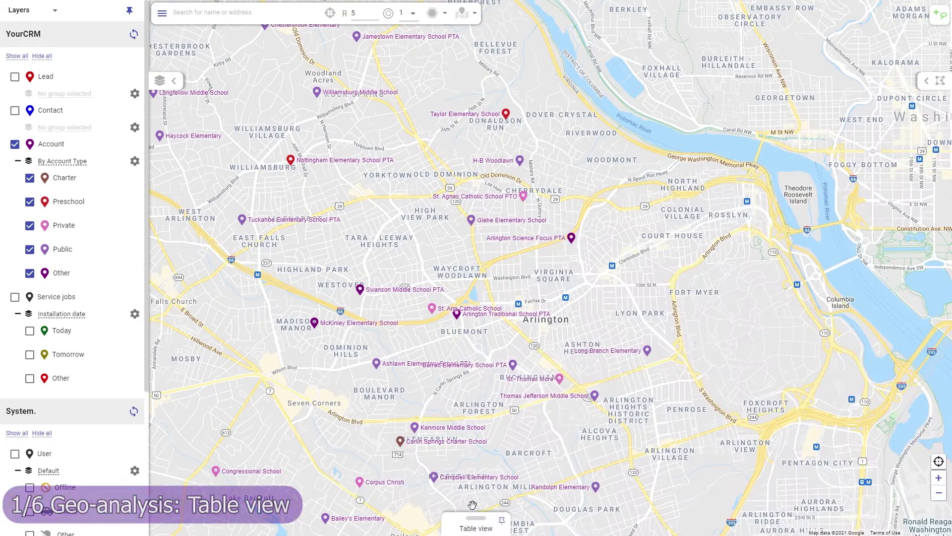
# - Show the account table in Layers/filters mode, hide Public accounts, then switch to Visible map mode
pyautogui.click(472, 523)
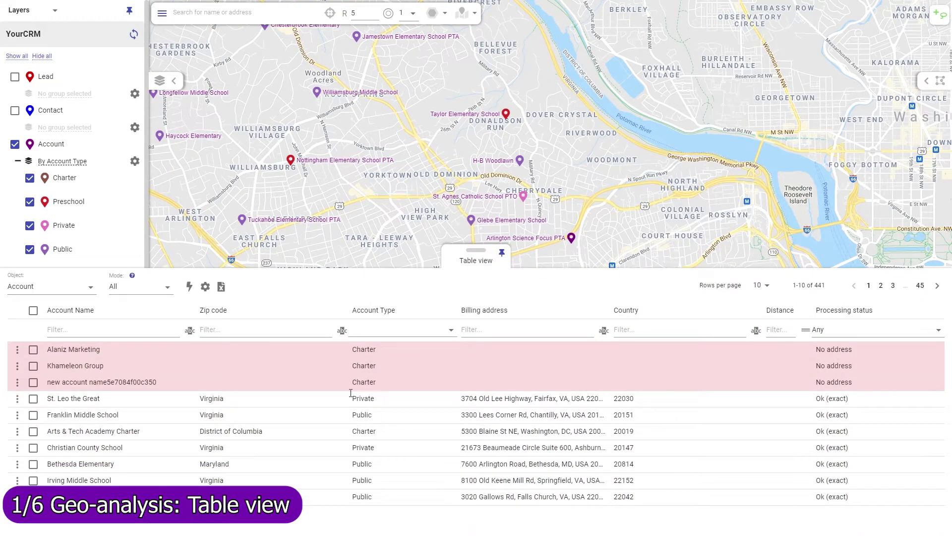
pyautogui.click(121, 296)
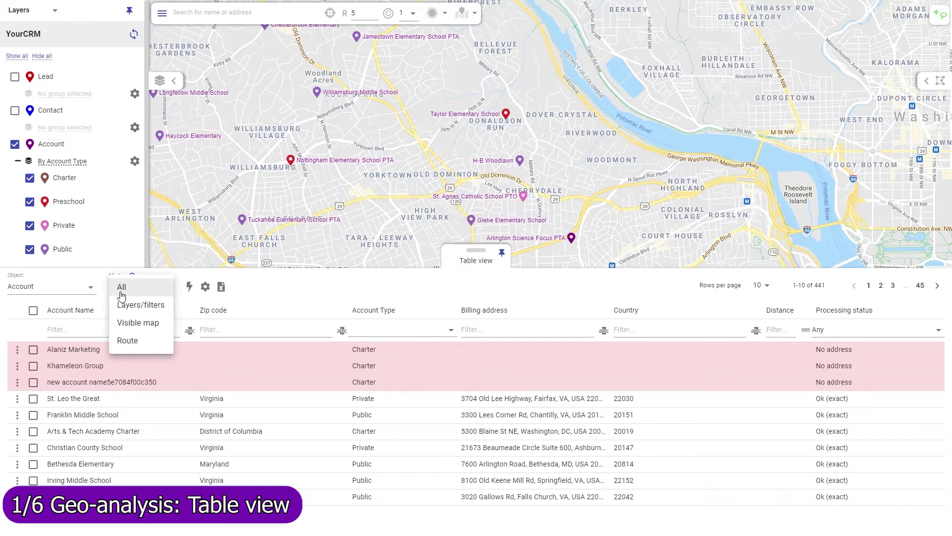
pyautogui.click(128, 304)
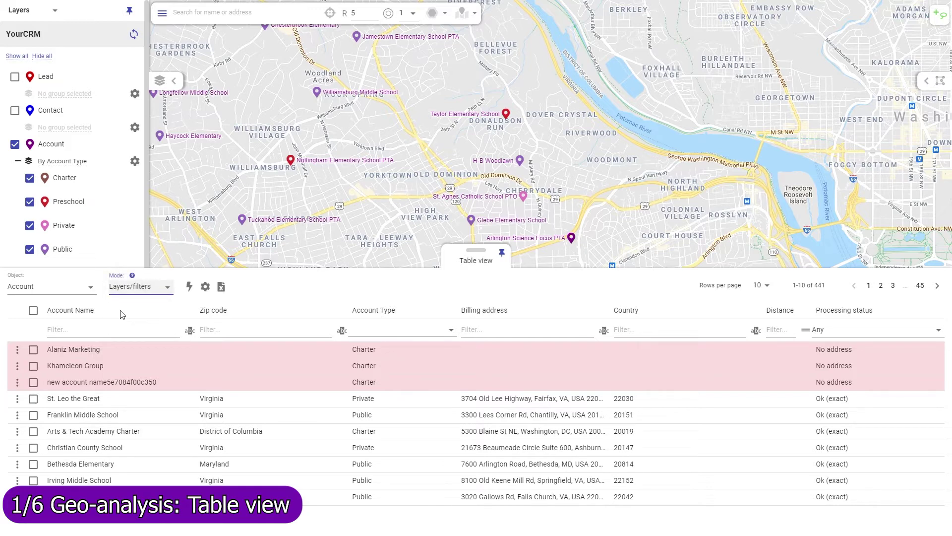
pyautogui.click(30, 249)
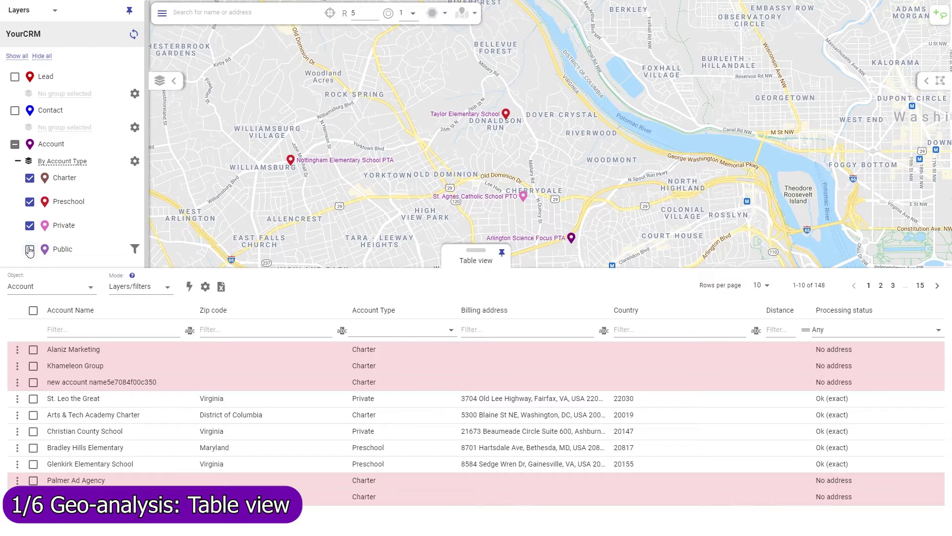
pyautogui.click(128, 288)
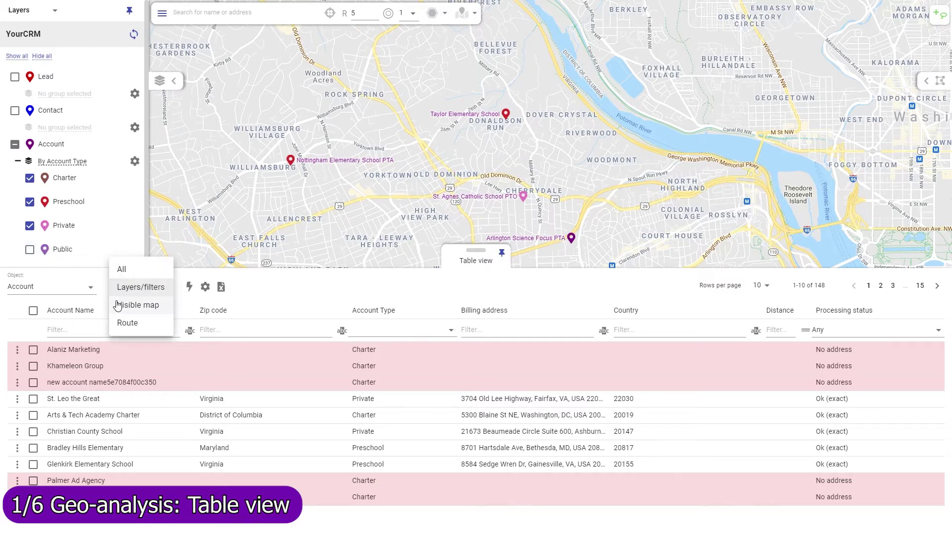
pyautogui.click(117, 305)
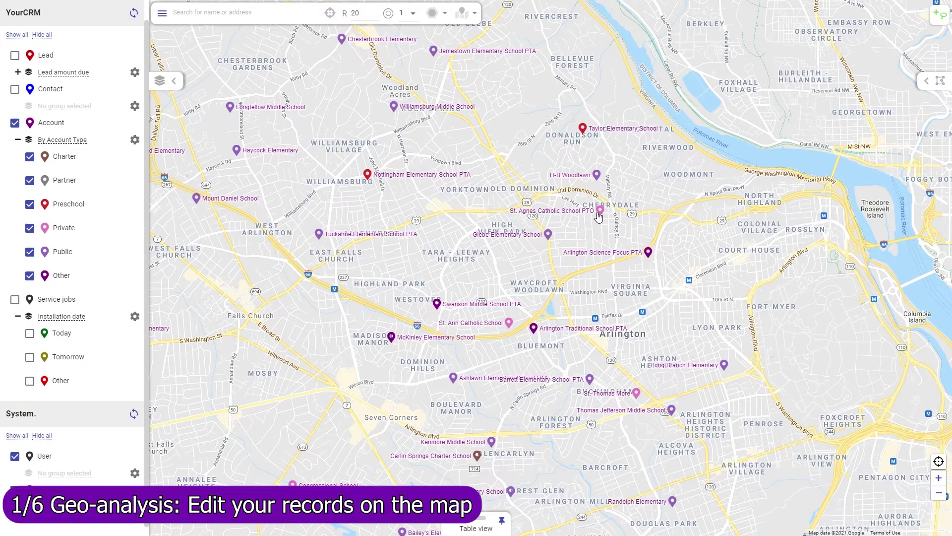
# - Set St. Agnes Catholic School PTO's notes to 'Schedule visit for next week' and save
pyautogui.click(595, 216)
pyautogui.click(523, 167)
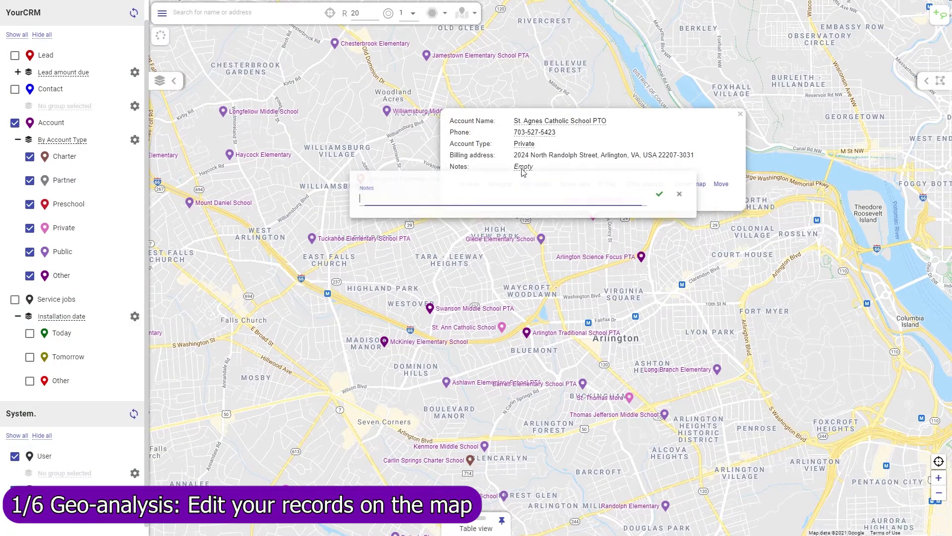
pyautogui.write('Schedule visit for next week')
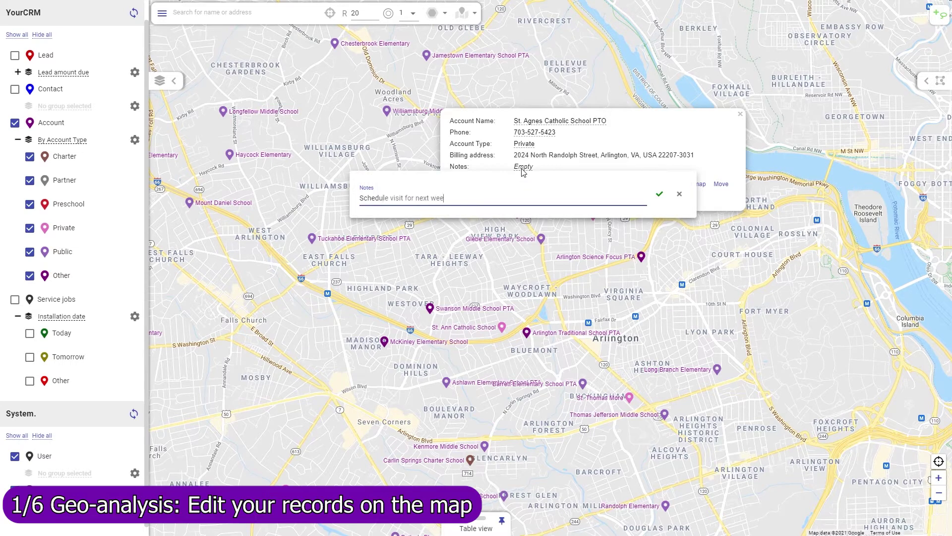
pyautogui.click(659, 194)
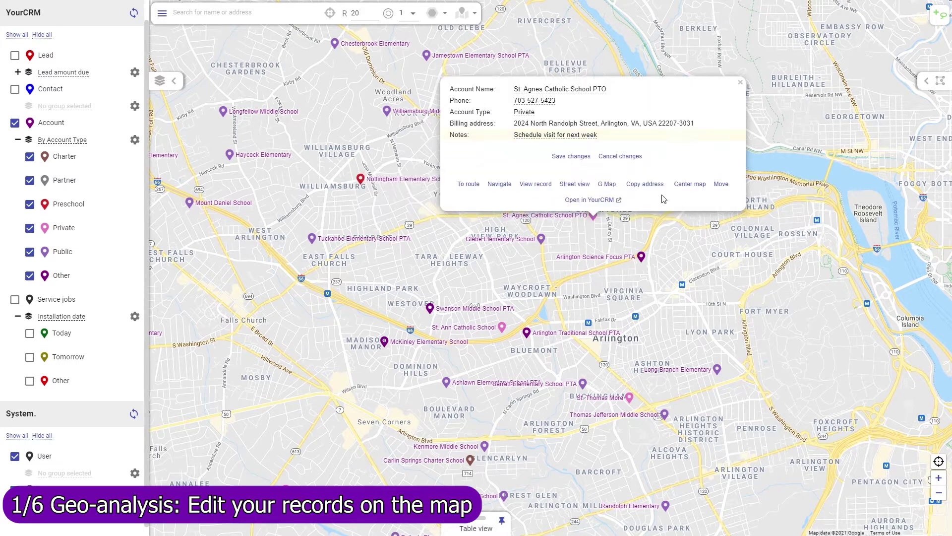
pyautogui.click(581, 158)
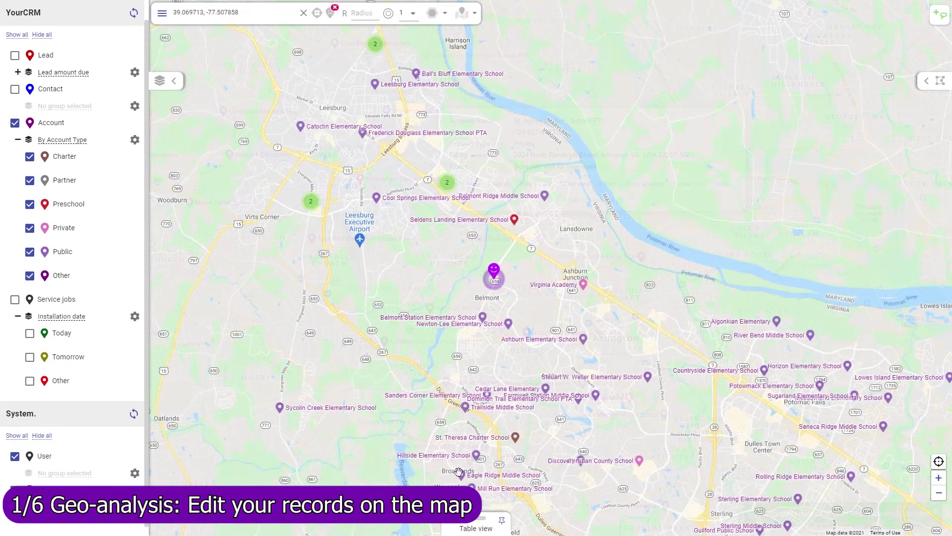
# - Bulk edit all 59 listed accounts and search Account Owner for 'John'
pyautogui.click(461, 528)
pyautogui.click(190, 289)
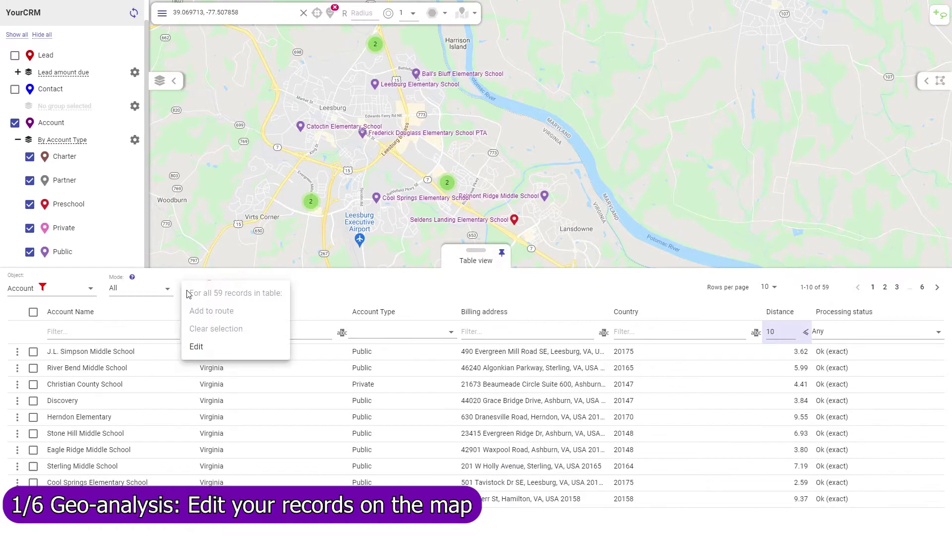
pyautogui.click(196, 346)
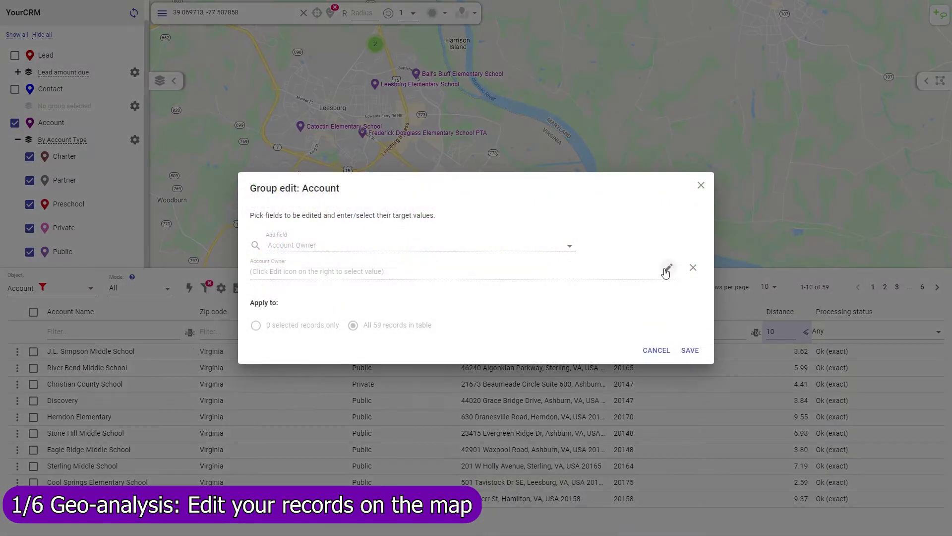
pyautogui.click(668, 268)
pyautogui.write('John')
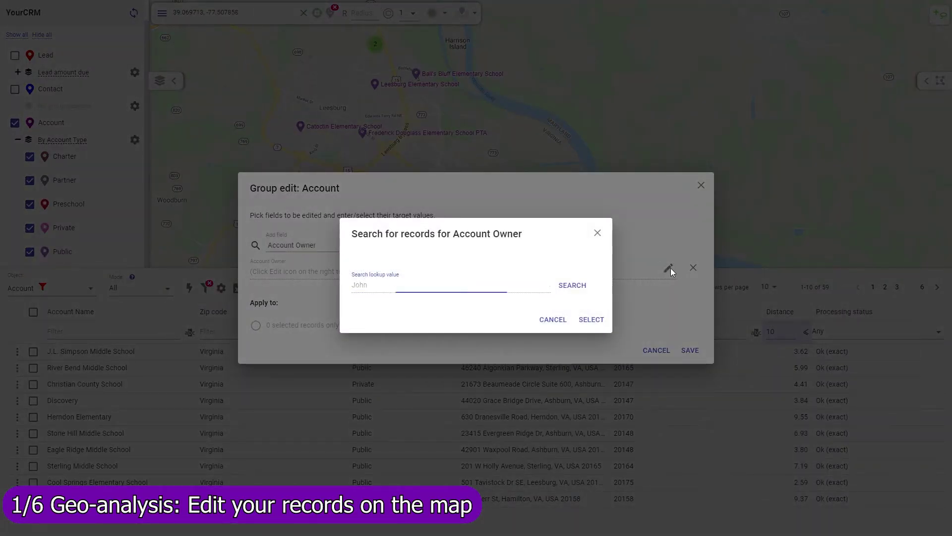
pyautogui.press('Return')
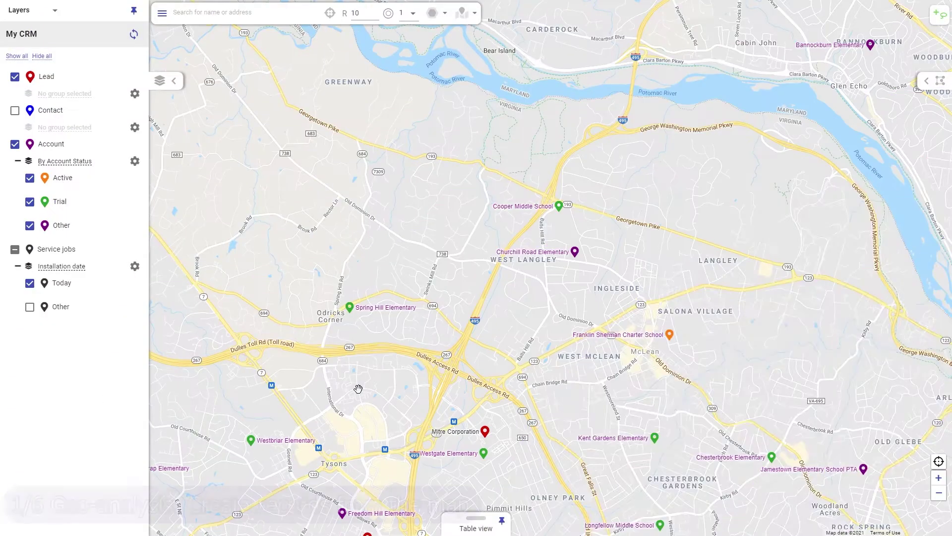
# - Create a new Account record at a map spot near Tysons
pyautogui.rightClick(358, 389)
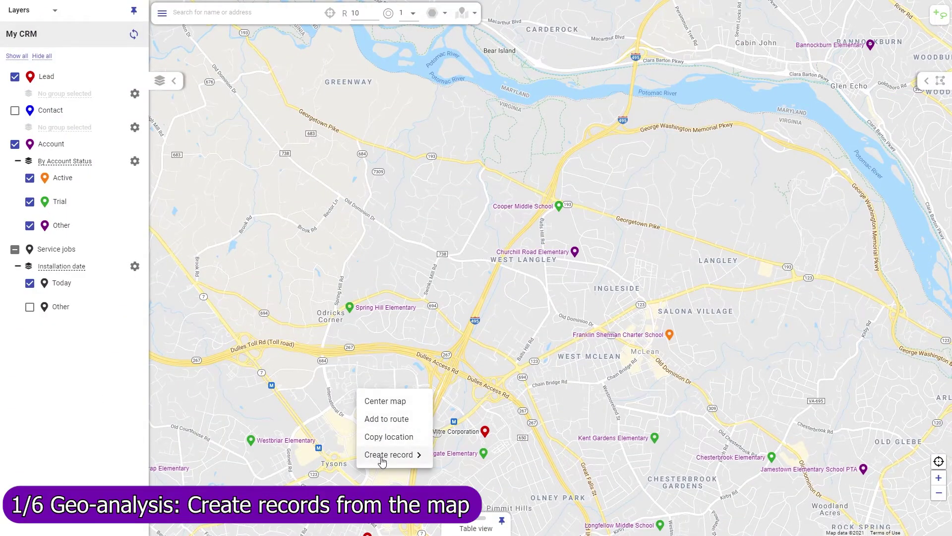
pyautogui.moveTo(383, 461)
pyautogui.click(455, 490)
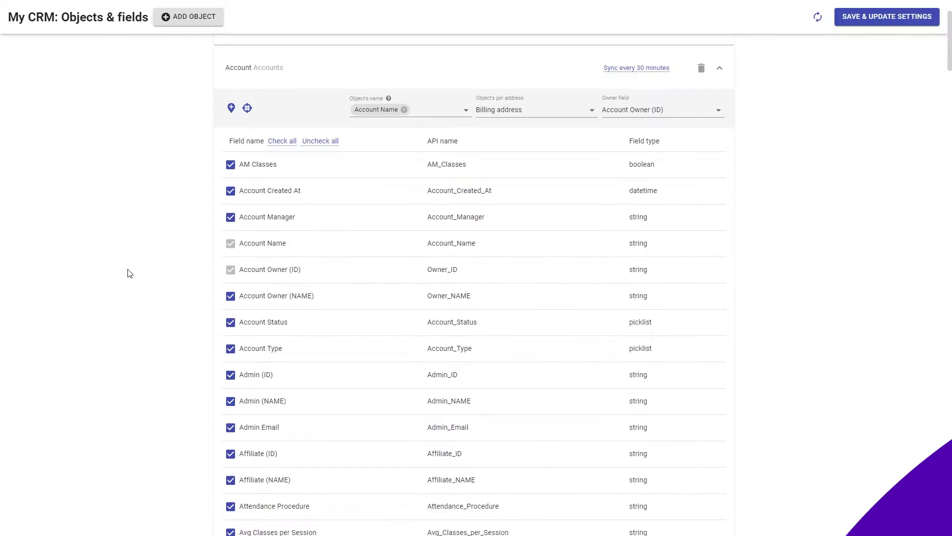
# - Save geocoded fields to CRM, mapping Longitude to Mapsly_Longitude and Latitude to Mapsly_Latitude
pyautogui.click(248, 115)
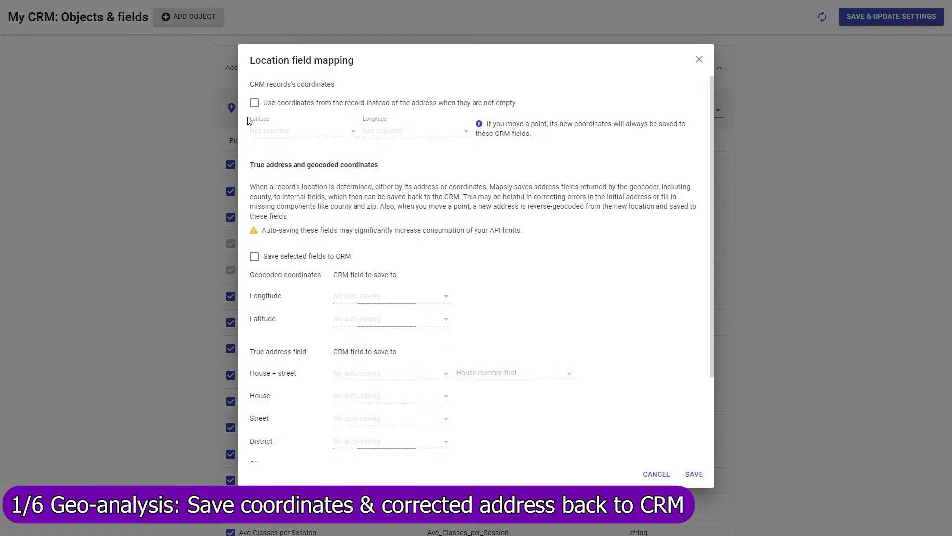
pyautogui.click(254, 257)
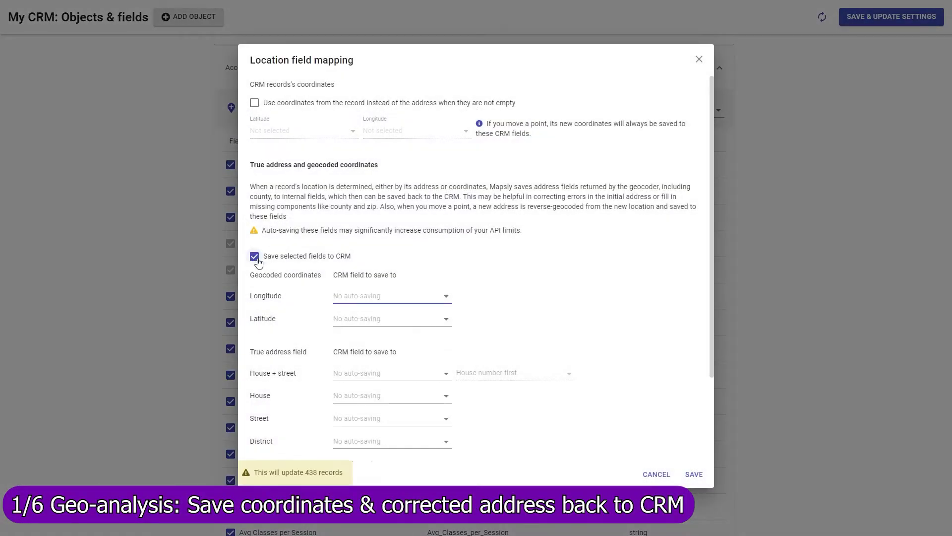
pyautogui.write('longi')
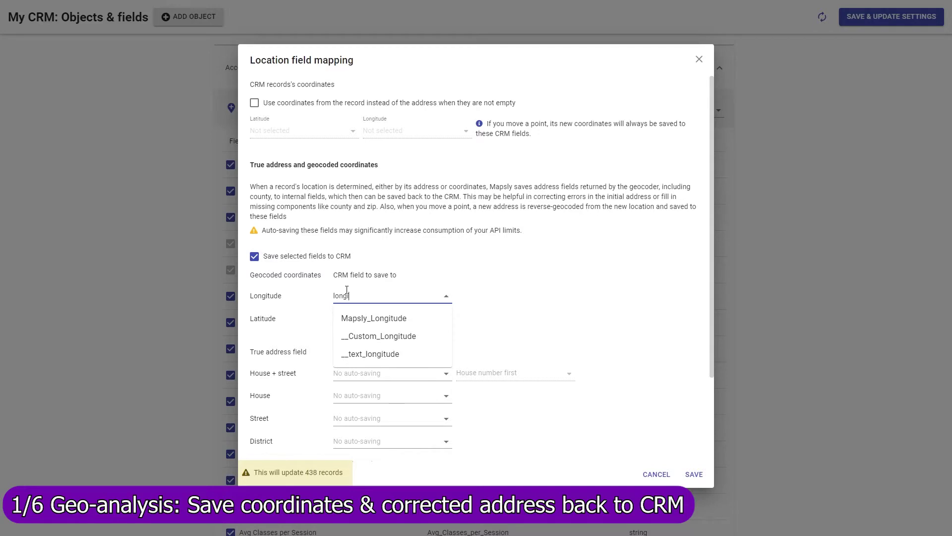
pyautogui.click(399, 318)
pyautogui.click(355, 314)
pyautogui.write('latit')
pyautogui.click(358, 340)
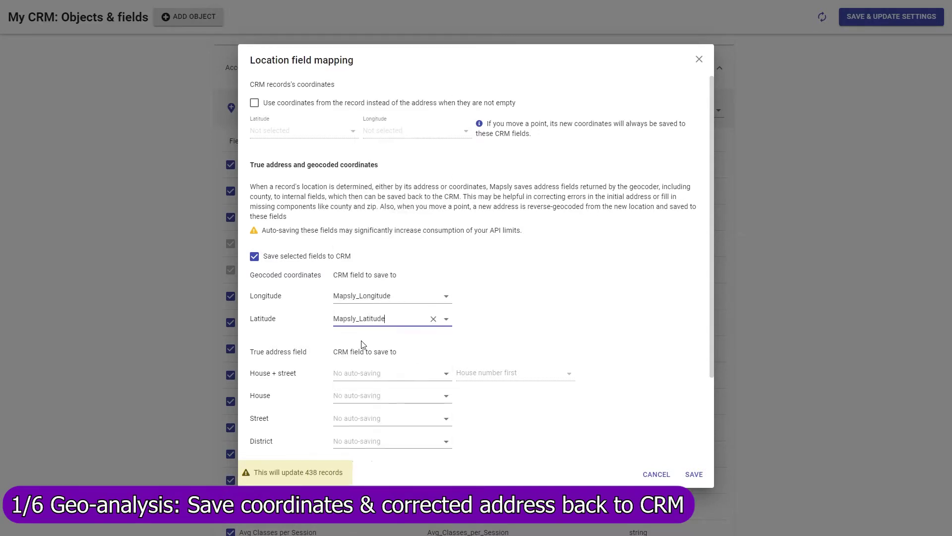
pyautogui.click(359, 420)
pyautogui.write('str')
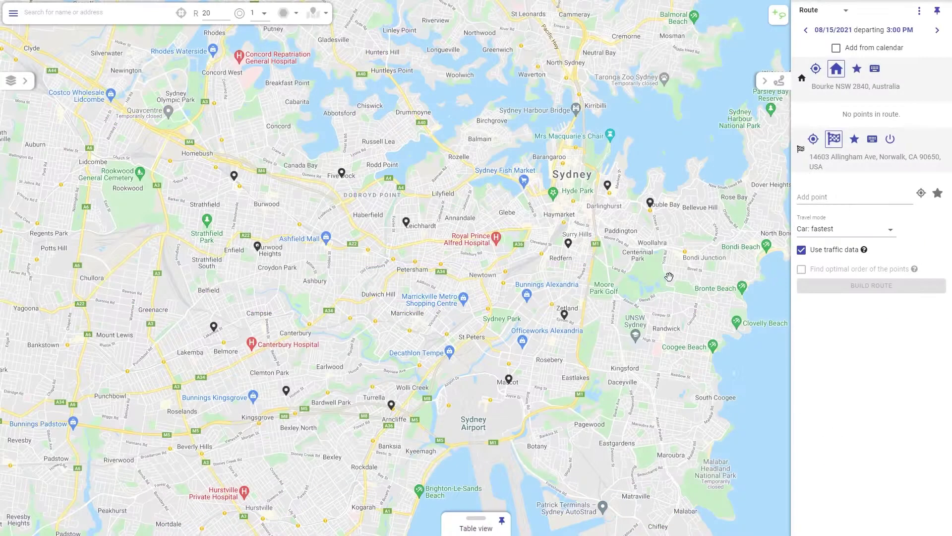
# - Lasso seven Sydney stops, save them as Route #8 under another owner, and show the routes table
pyautogui.moveTo(707, 204)
pyautogui.mouseDown()
pyautogui.moveTo(580, 131)
pyautogui.moveTo(429, 322)
pyautogui.moveTo(213, 421)
pyautogui.moveTo(645, 443)
pyautogui.mouseUp()
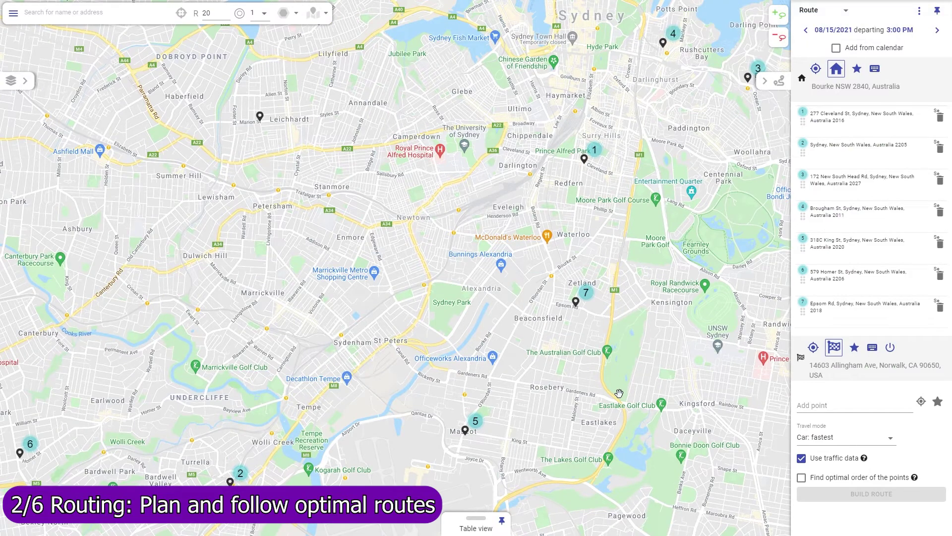
pyautogui.click(919, 11)
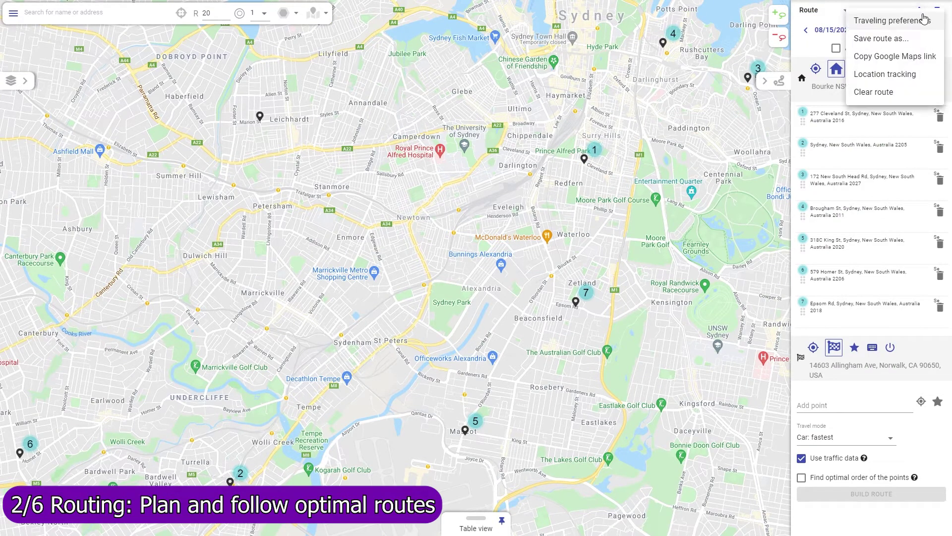
pyautogui.click(895, 37)
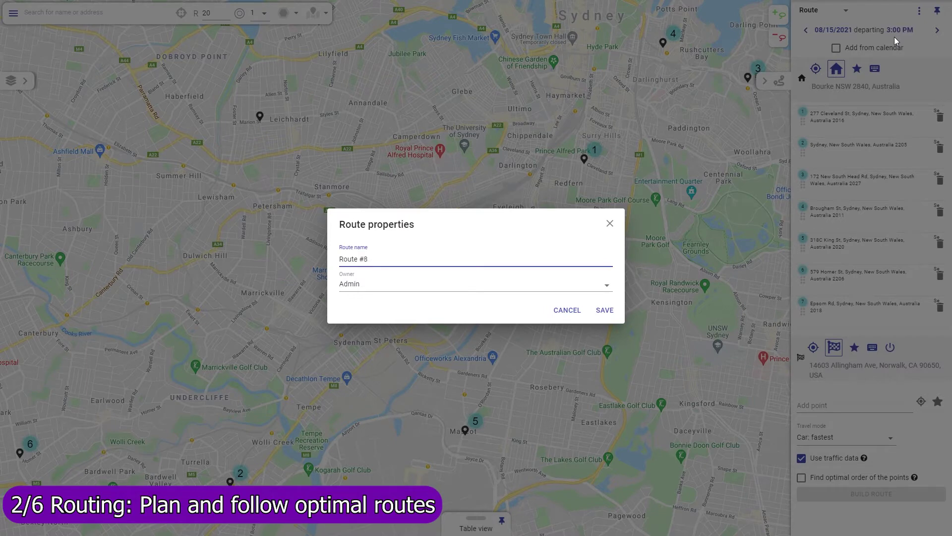
pyautogui.click(414, 290)
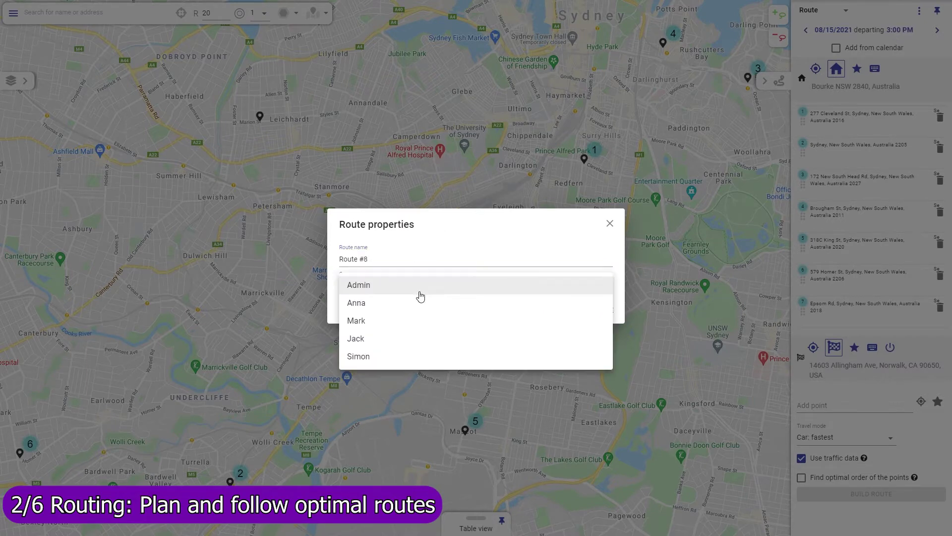
pyautogui.click(462, 306)
pyautogui.click(596, 311)
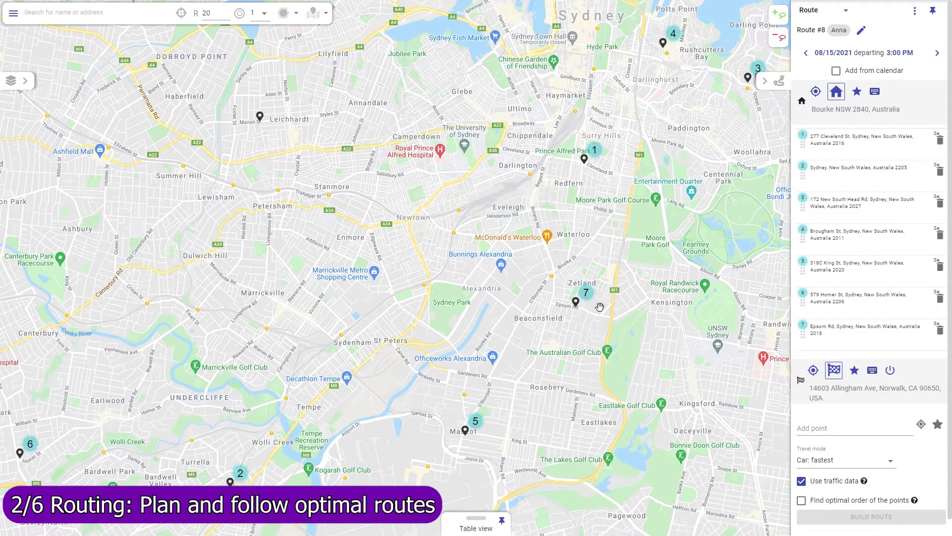
pyautogui.click(466, 528)
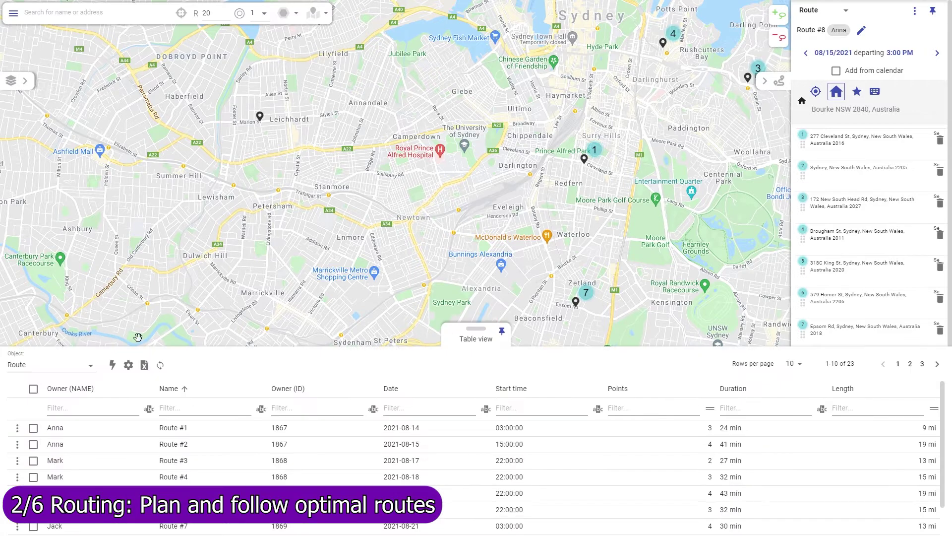
# - Select Route #1 and Route #3 and start a group edit of their Owner field
pyautogui.click(33, 428)
pyautogui.click(114, 365)
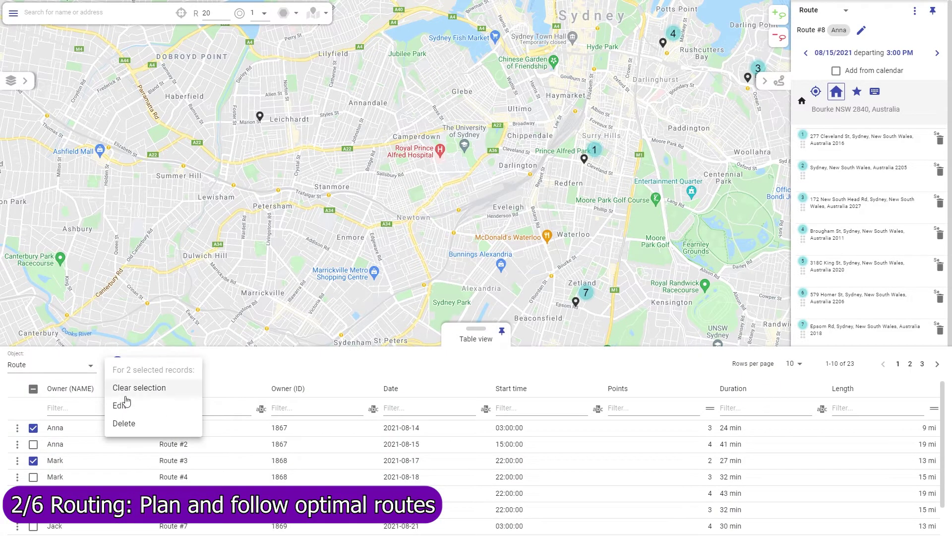
pyautogui.click(120, 406)
pyautogui.click(399, 263)
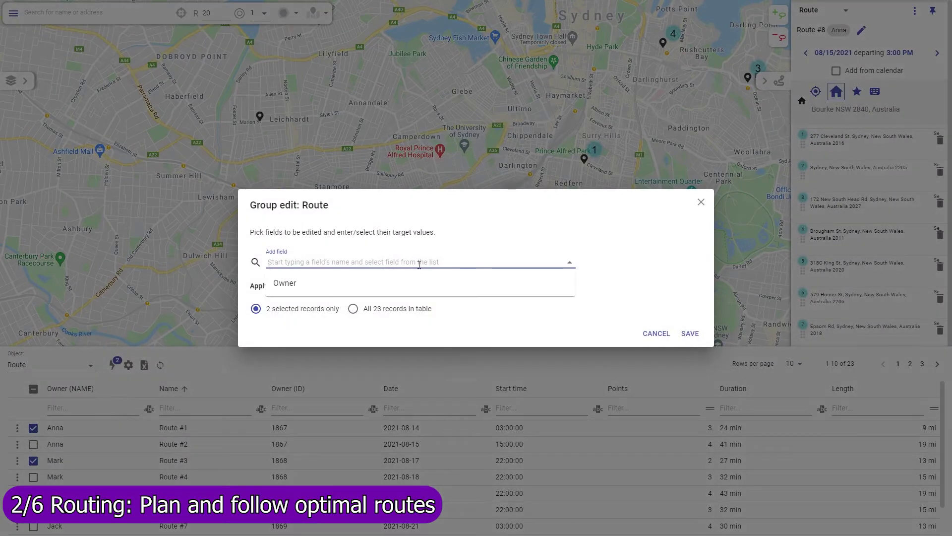
pyautogui.click(323, 290)
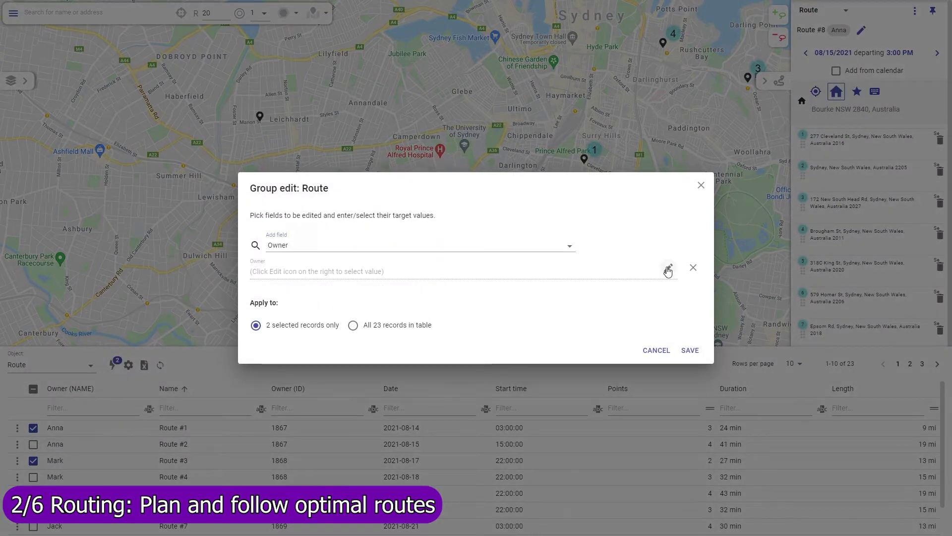
# - Set Admin as the owner of both selected routes and save
pyautogui.click(668, 269)
pyautogui.write('Admin')
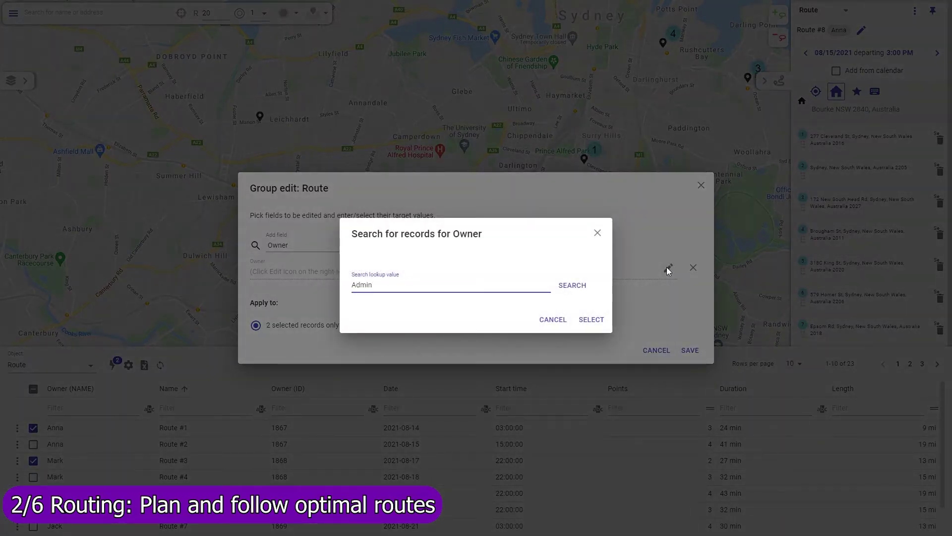
pyautogui.click(579, 288)
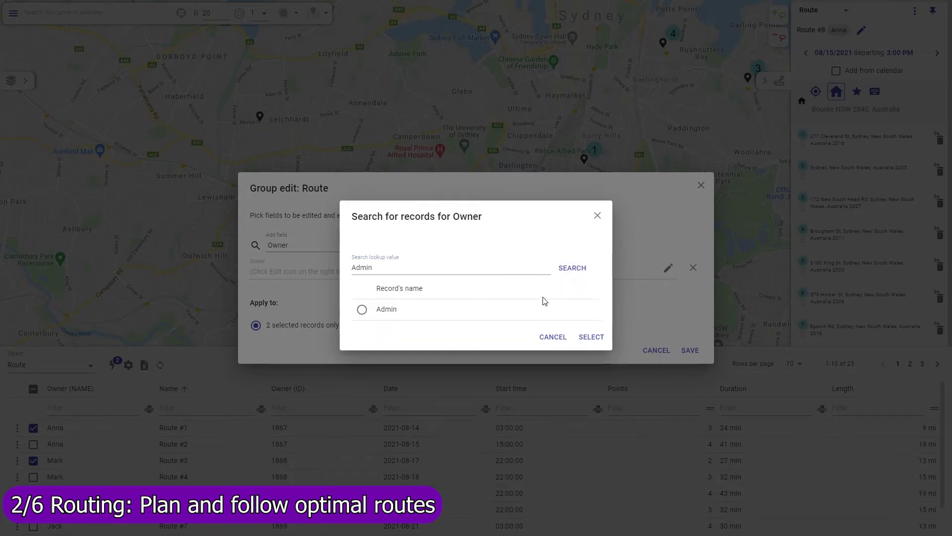
pyautogui.click(362, 309)
pyautogui.click(590, 337)
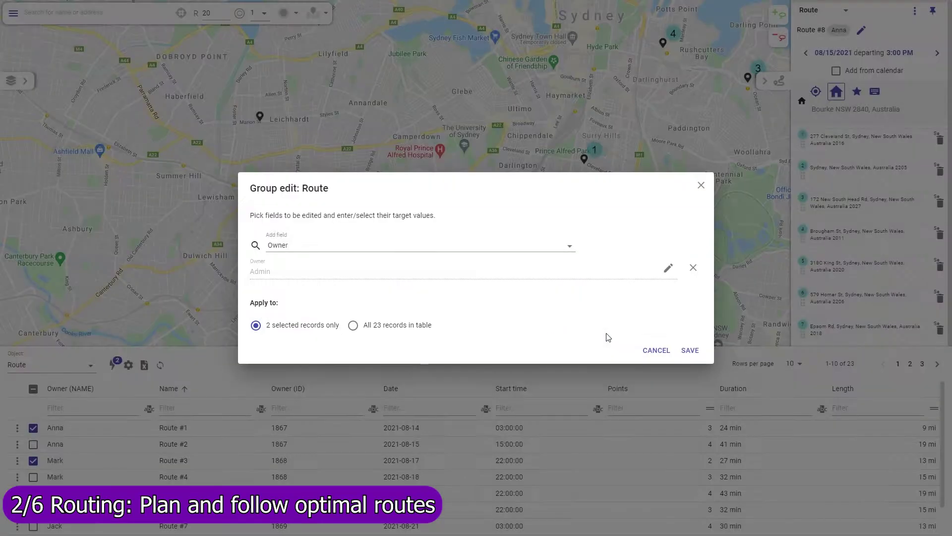
pyautogui.click(687, 351)
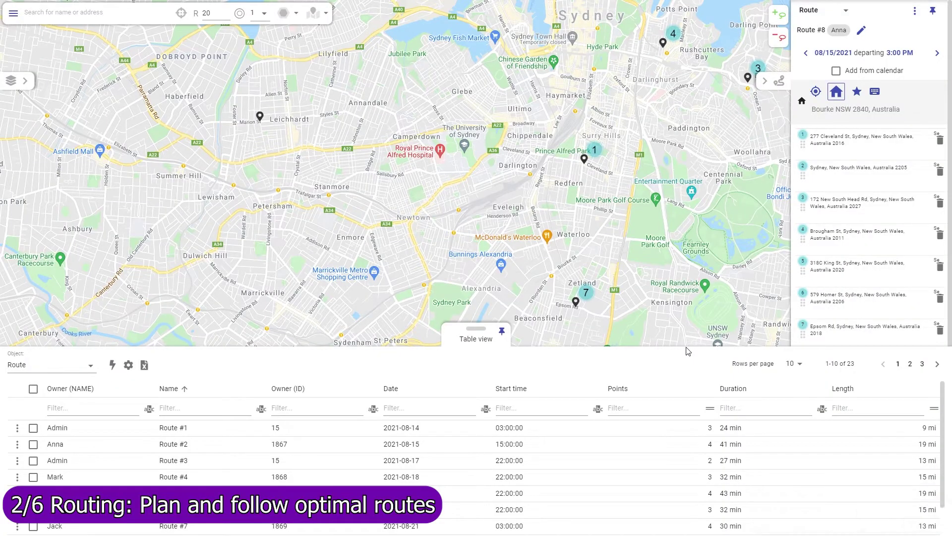
pyautogui.click(914, 11)
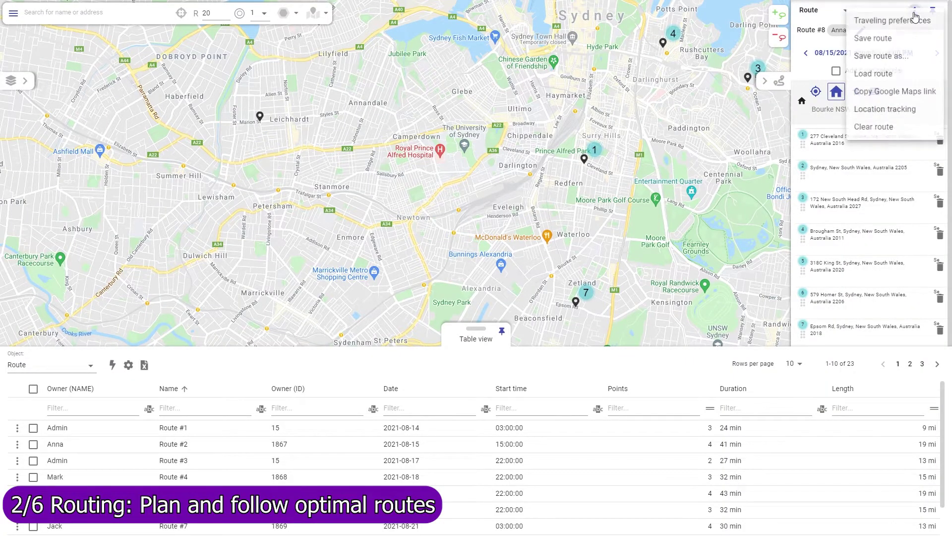
# - Load the past 14-AUG Route #1 with its 3 stops from the Past routes list
pyautogui.click(876, 74)
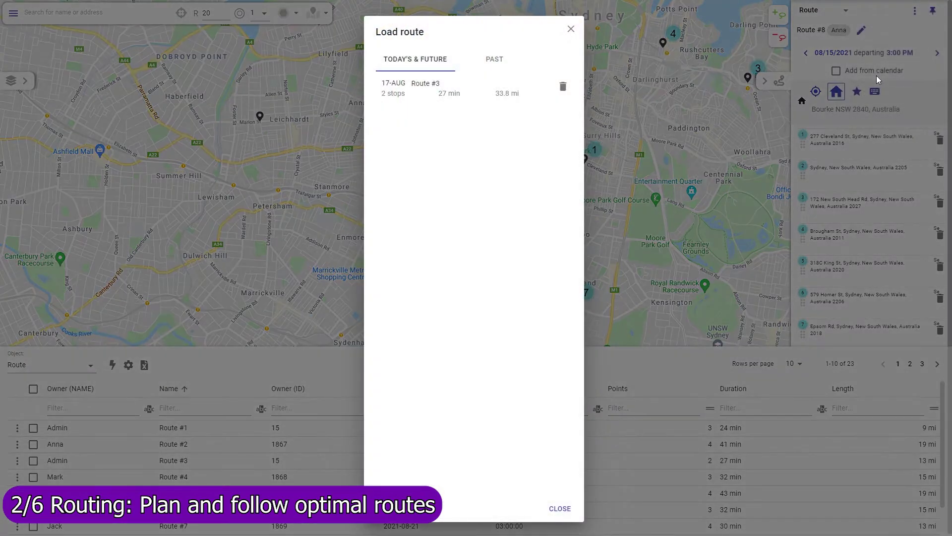
pyautogui.click(491, 60)
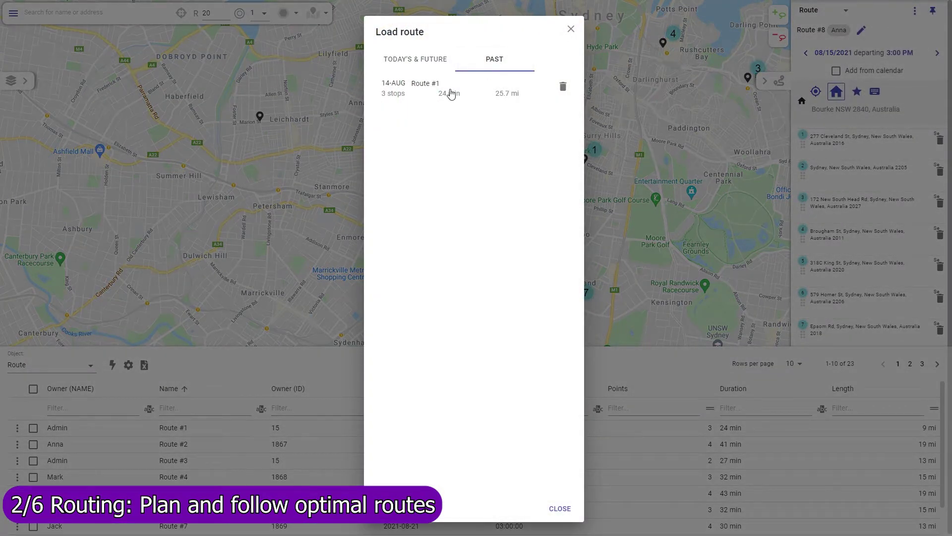
pyautogui.click(451, 93)
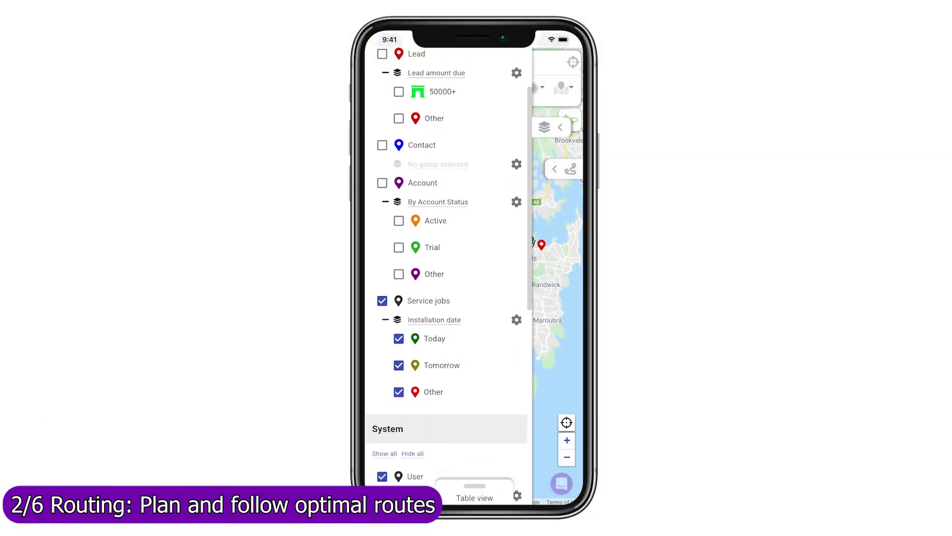
# - Hide Other and Tomorrow service jobs, then lasso the green job pins around Sydney
pyautogui.click(399, 392)
pyautogui.click(399, 365)
pyautogui.click(559, 127)
pyautogui.click(569, 120)
pyautogui.moveTo(550, 225)
pyautogui.mouseDown()
pyautogui.moveTo(406, 267)
pyautogui.moveTo(546, 228)
pyautogui.mouseUp()
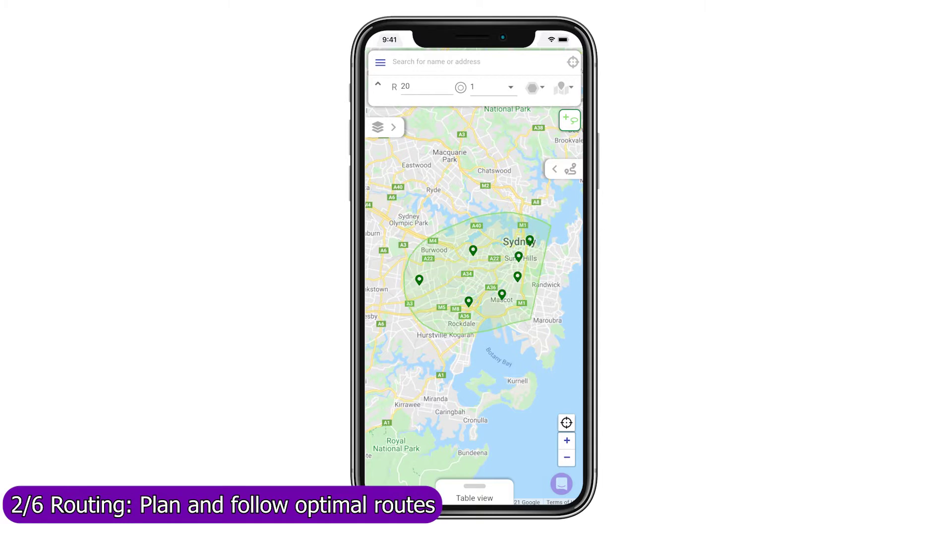
# - Start the route at home, end at My Office, and enable optimal point ordering
pyautogui.click(450, 124)
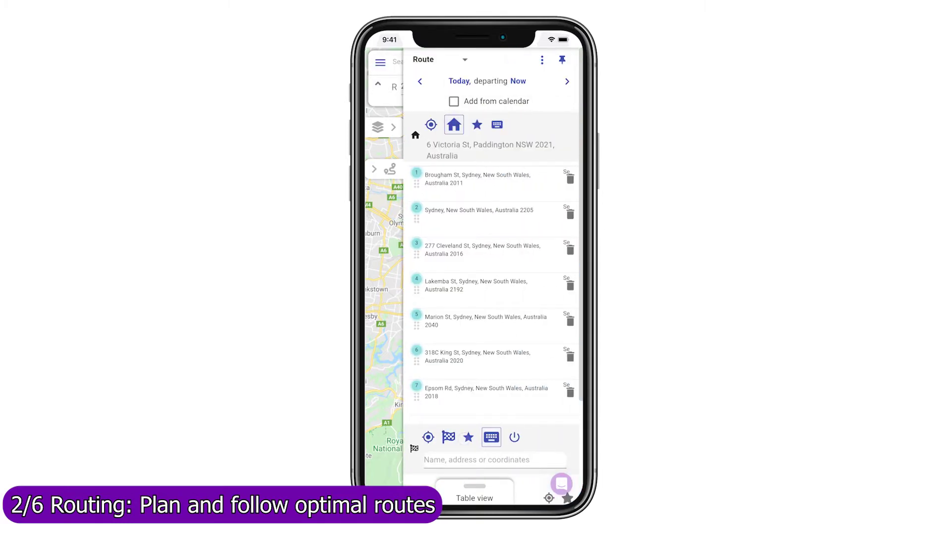
pyautogui.click(468, 436)
pyautogui.click(458, 219)
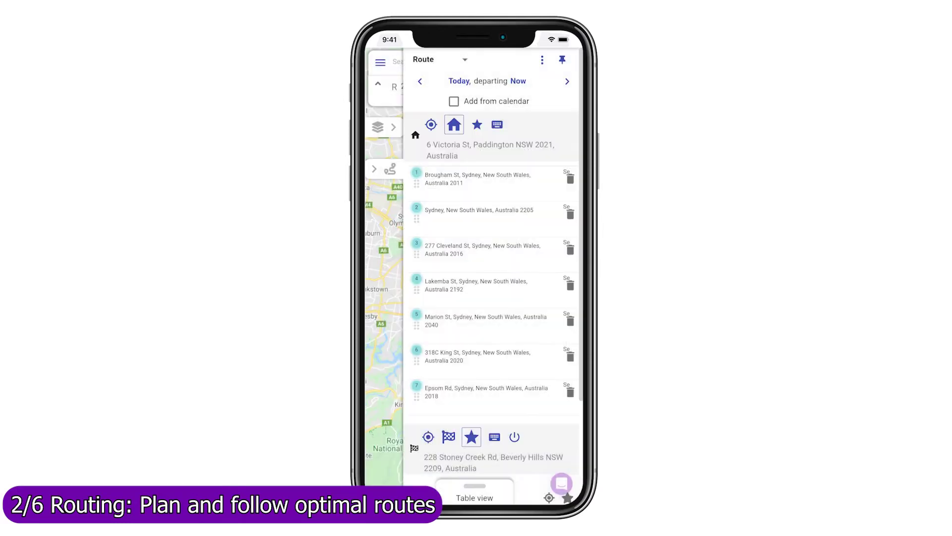
pyautogui.moveTo(501, 435); pyautogui.dragTo(505, 280)
pyautogui.click(414, 446)
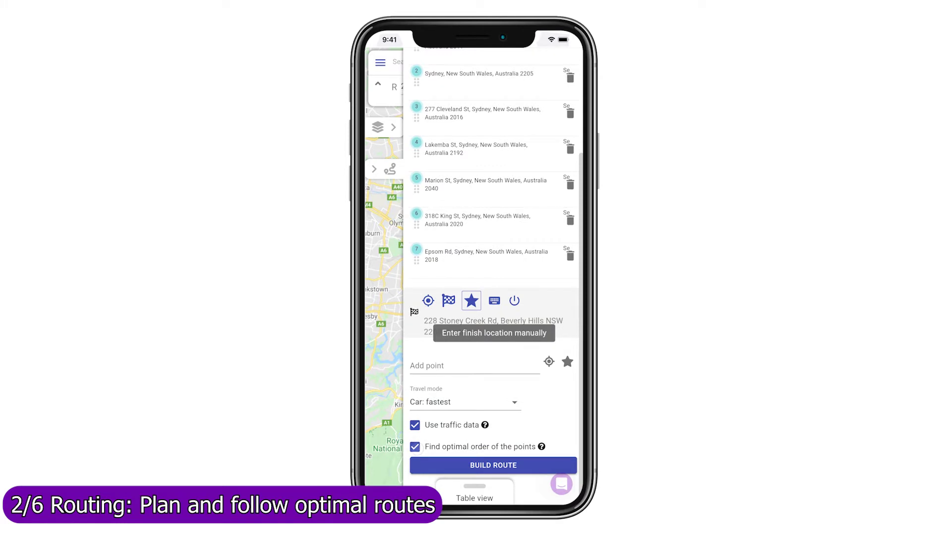
pyautogui.click(475, 467)
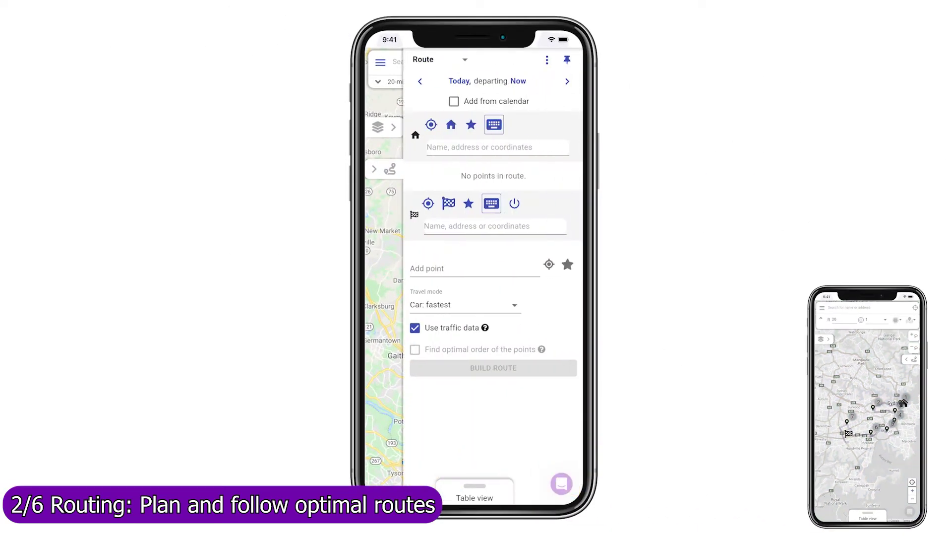
# - Add today's calendar meetings, start at Washington Office with no finish, and build the route
pyautogui.click(454, 101)
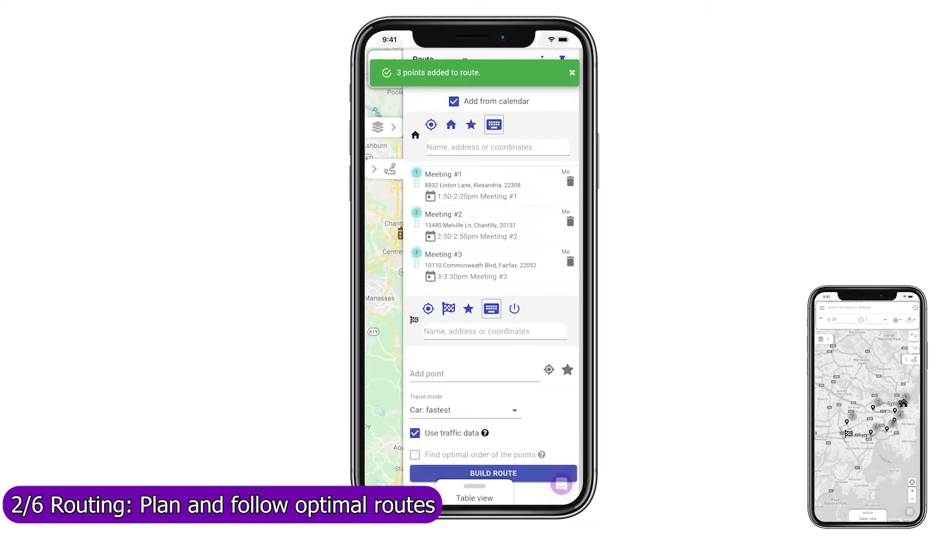
pyautogui.click(471, 124)
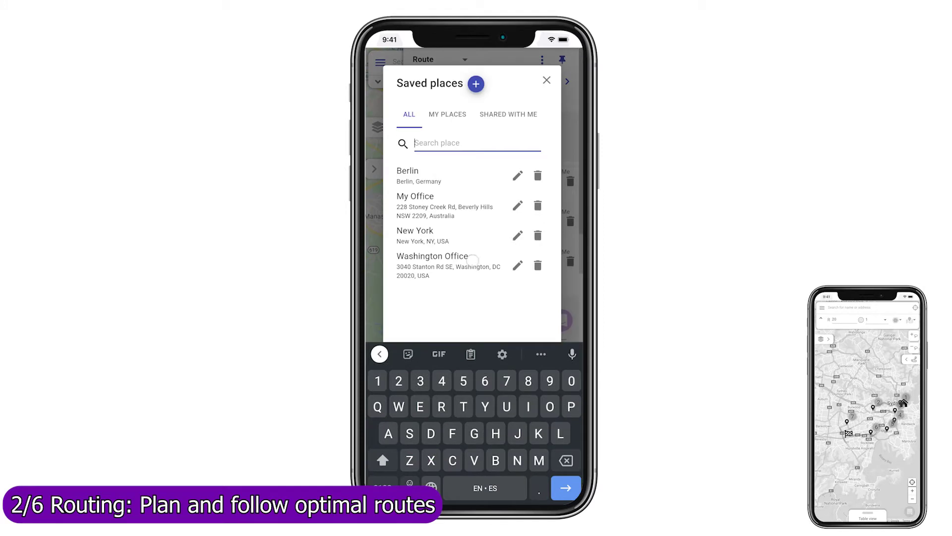
pyautogui.click(473, 259)
pyautogui.click(511, 300)
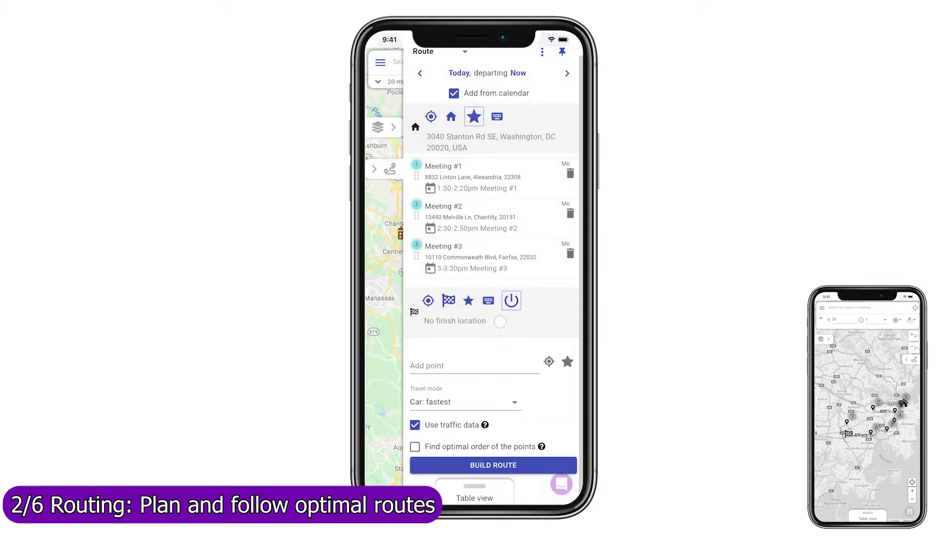
pyautogui.click(497, 465)
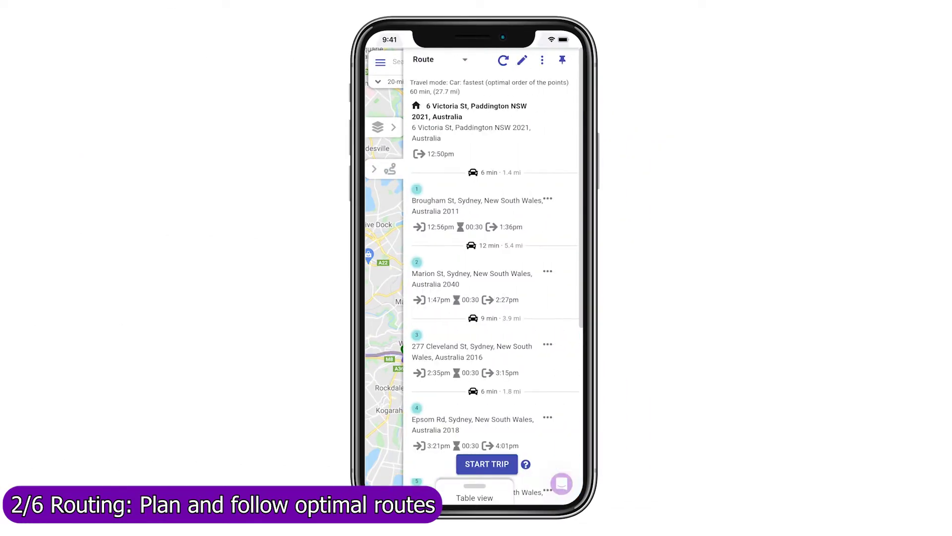
# - Start the trip, navigate to the first stop in Waze, and open its YourCRM job record
pyautogui.click(496, 464)
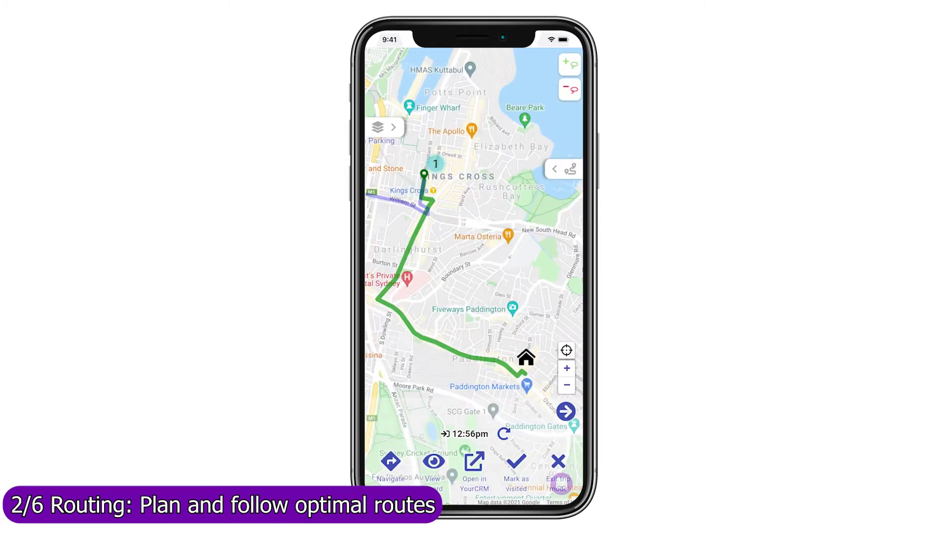
pyautogui.click(391, 461)
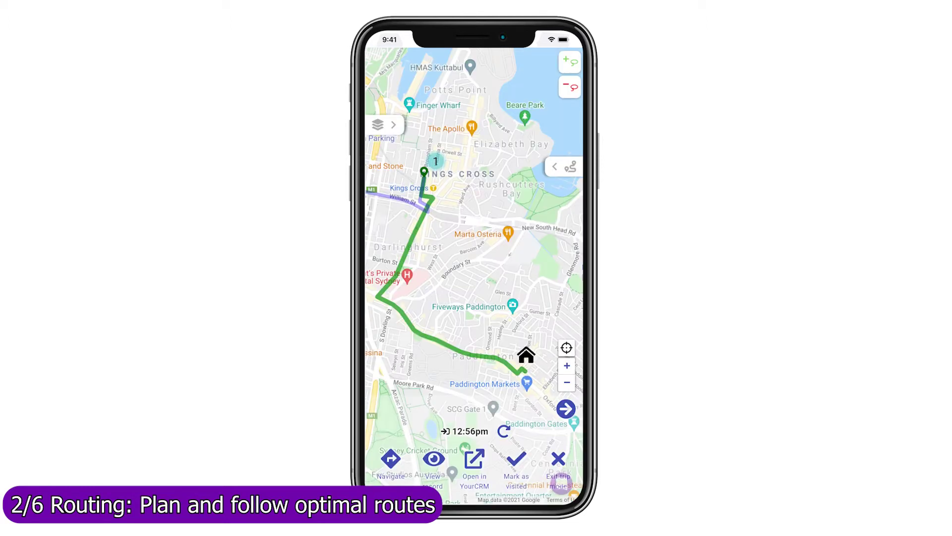
pyautogui.click(475, 461)
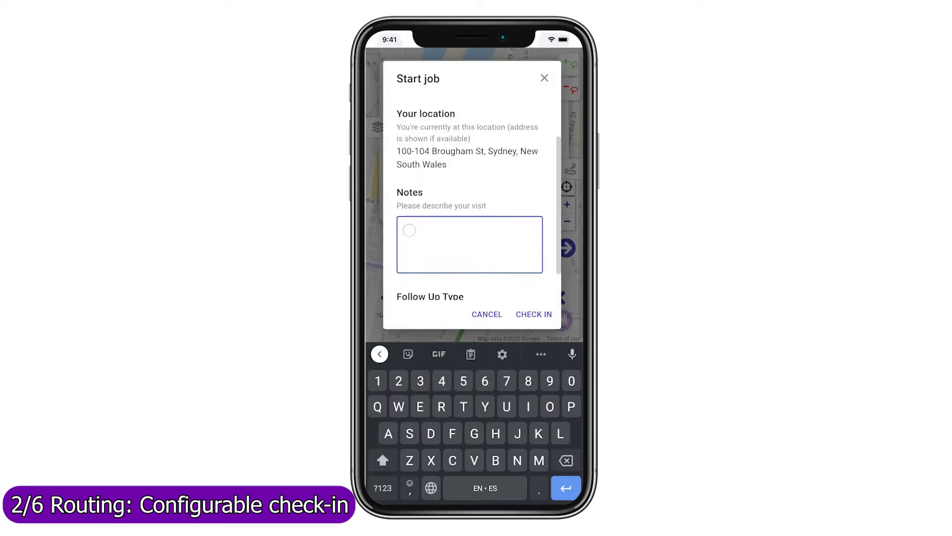
# - Enter notes 'Describe location of our brand's goods in this dealership' and choose Email follow-up
pyautogui.write('Desc')
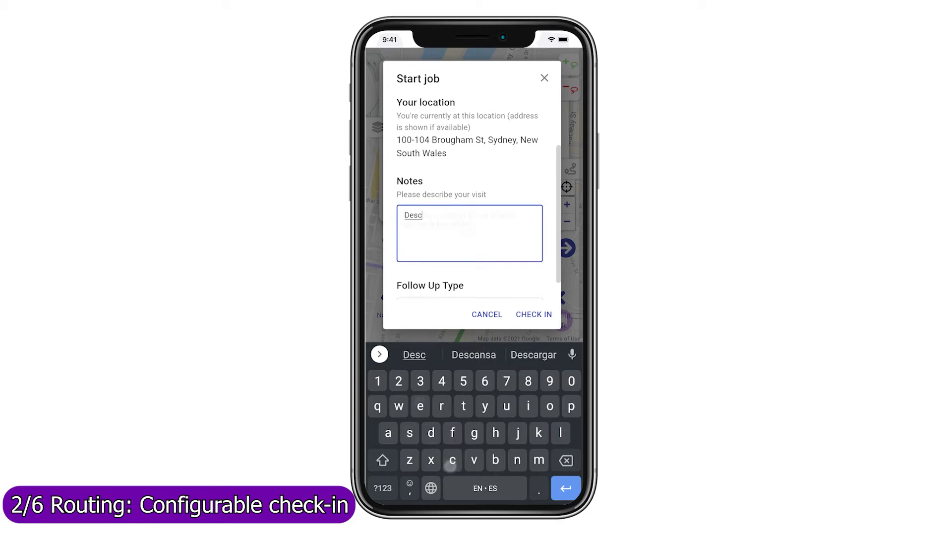
pyautogui.write("ribe location of our brand's goods in this dealership")
pyautogui.scroll(-2, 470, 209)
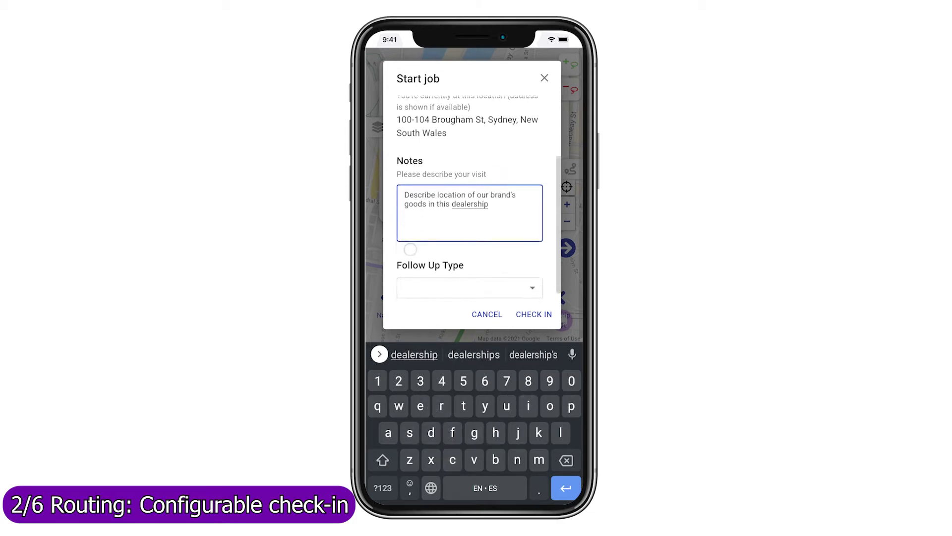
pyautogui.click(469, 280)
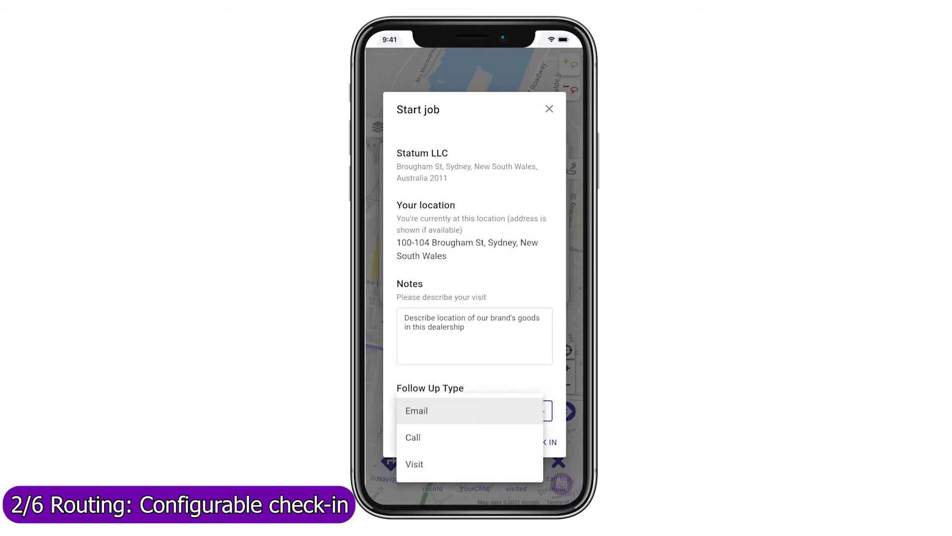
pyautogui.click(441, 414)
# - Set the email reminder to October 18 at 01:00 pm
pyautogui.moveTo(475, 423); pyautogui.dragTo(498, 279)
pyautogui.moveTo(500, 342); pyautogui.dragTo(499, 321)
pyautogui.click(458, 306)
pyautogui.click(555, 234)
pyautogui.click(555, 234)
pyautogui.click(430, 334)
pyautogui.click(504, 253)
pyautogui.moveTo(526, 339); pyautogui.dragTo(474, 244)
pyautogui.click(542, 402)
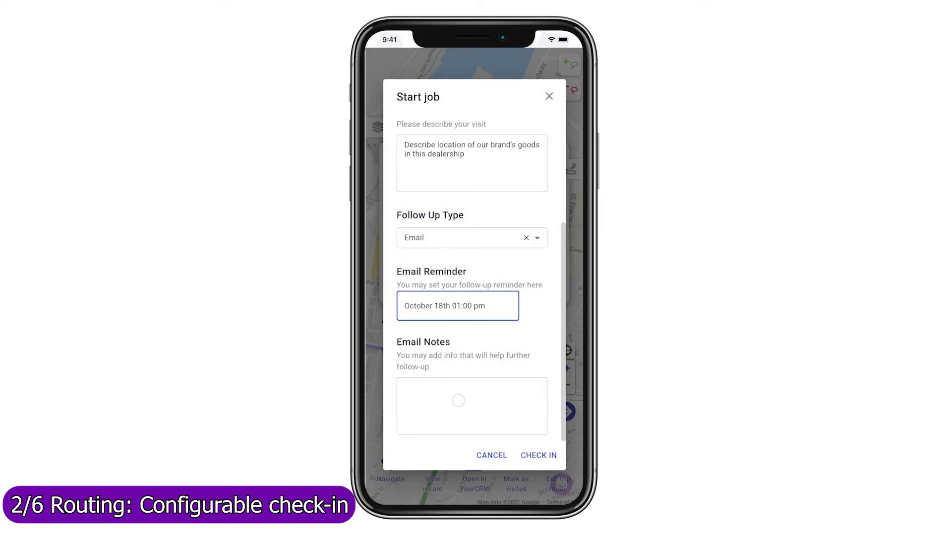
# - Add email notes 'Send email to close the deal' and check in the visit
pyautogui.click(458, 400)
pyautogui.write('Send email to close the deal')
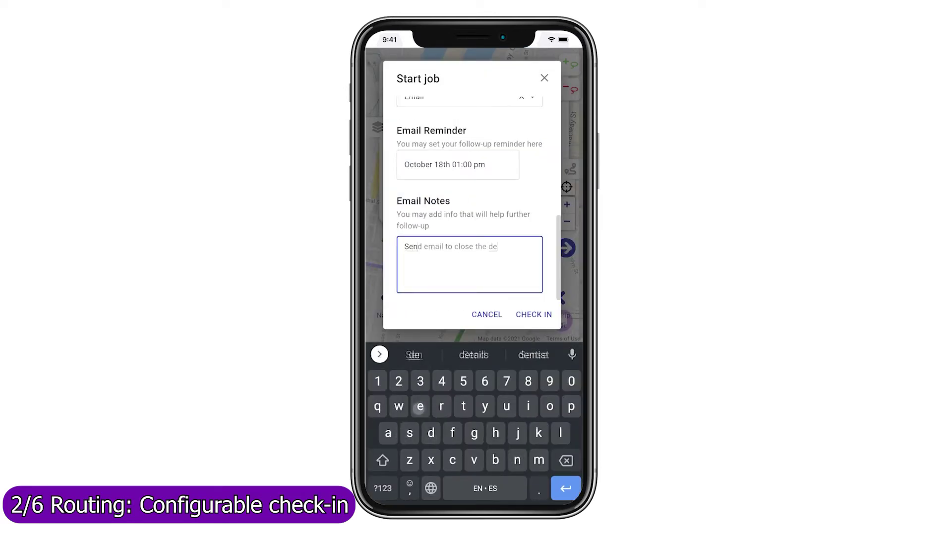
pyautogui.click(534, 314)
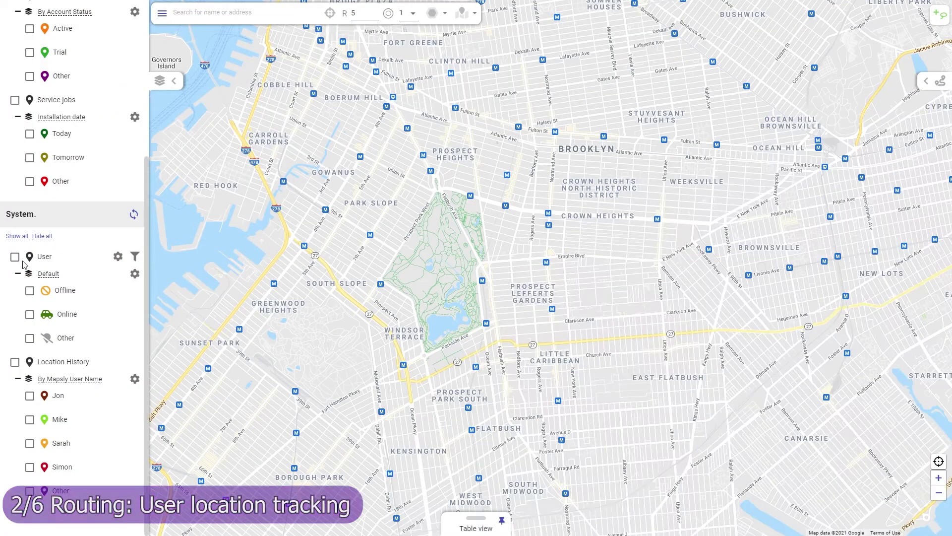
# - Turn the User layer off and show Jon's location history filtered to Yesterday
pyautogui.click(13, 258)
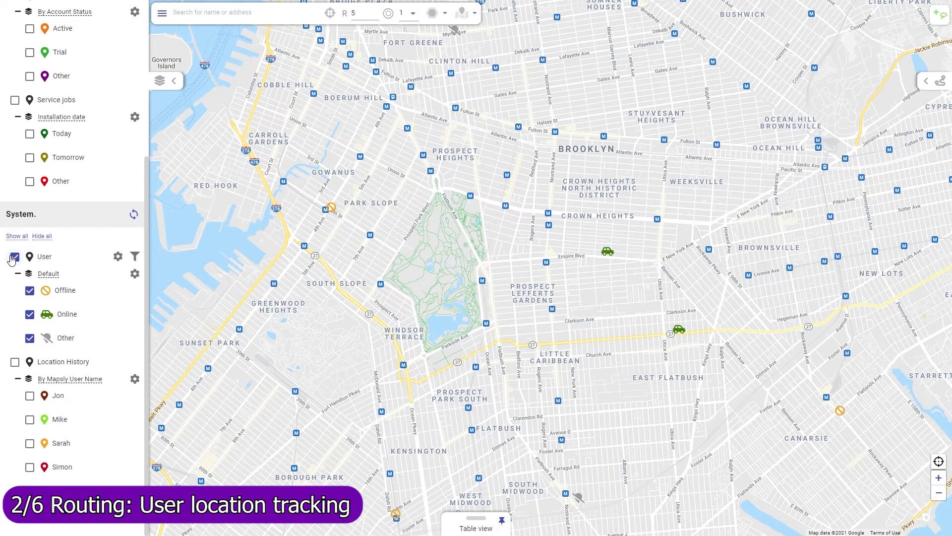
pyautogui.click(14, 257)
pyautogui.click(30, 395)
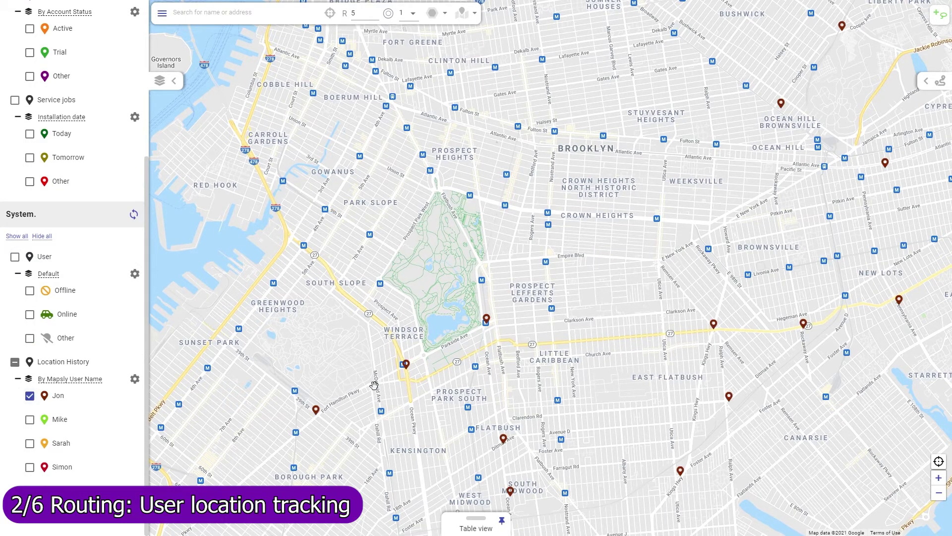
pyautogui.scroll(-1, 418, 379)
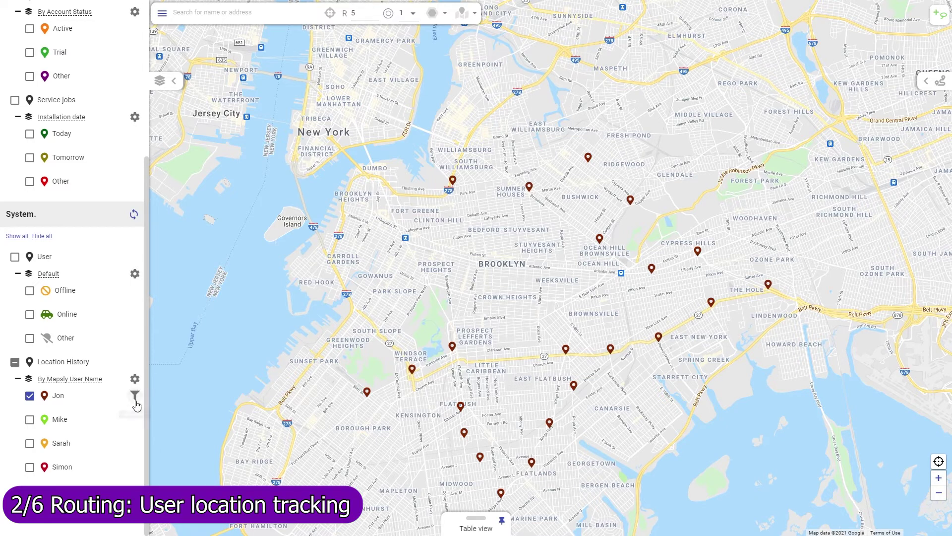
pyautogui.click(134, 396)
pyautogui.click(143, 408)
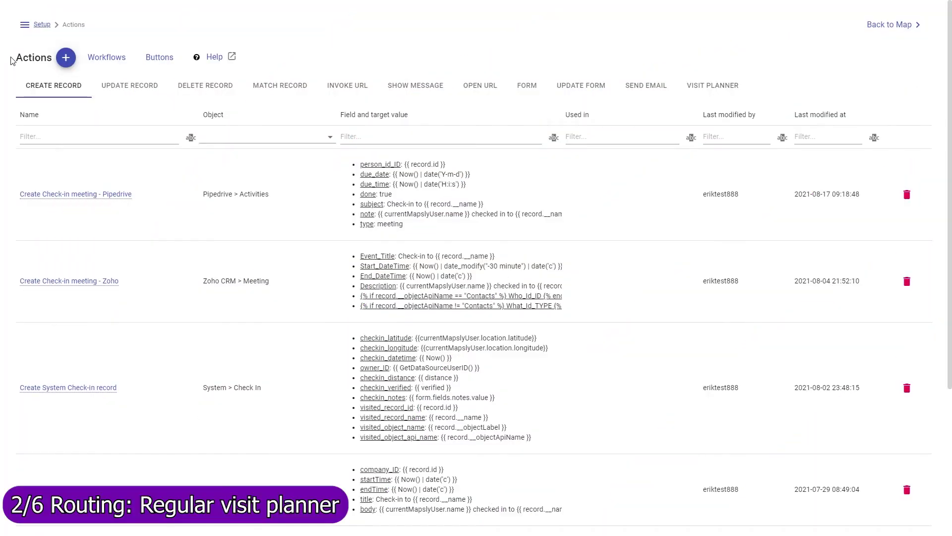
# - Create a new Visit planner action and scroll through its default 14-day, 30-minute settings
pyautogui.click(66, 57)
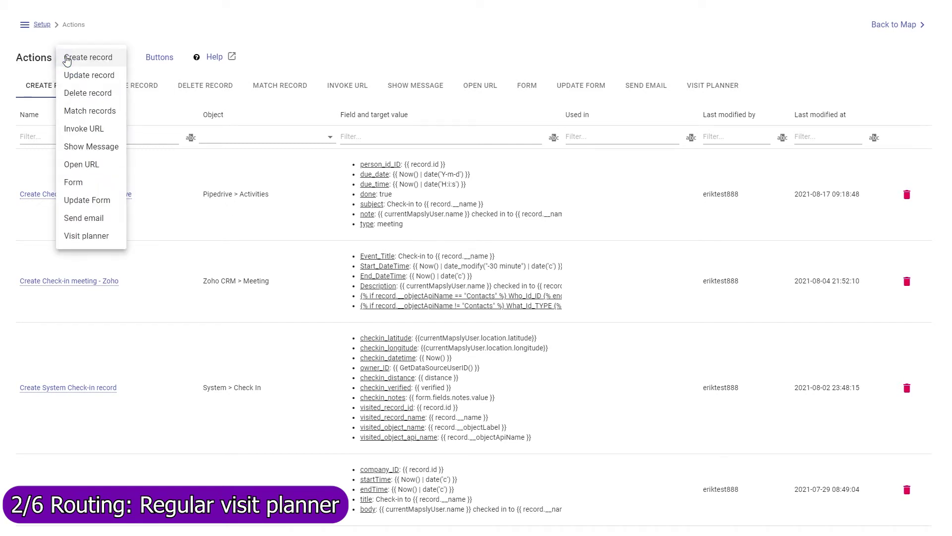
pyautogui.click(83, 237)
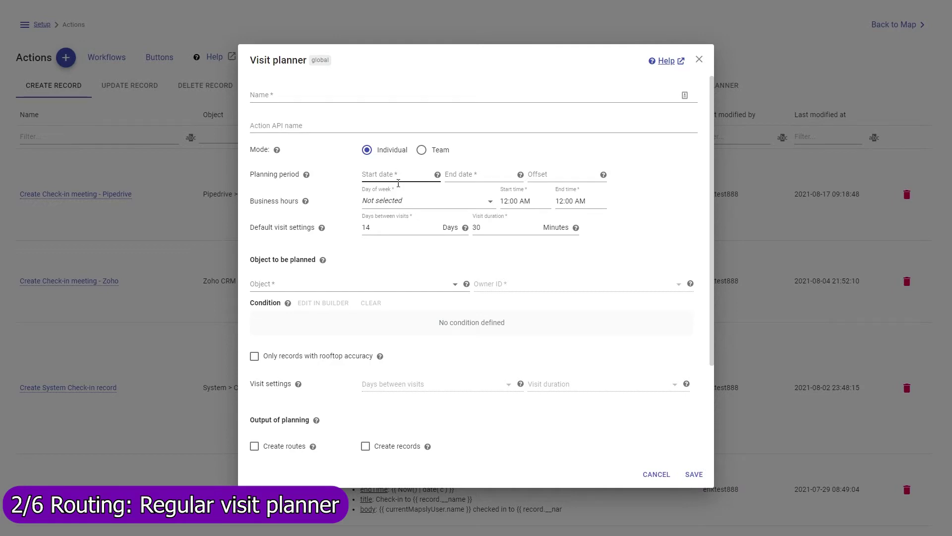
pyautogui.scroll(-1, 355, 229)
pyautogui.scroll(-1, 355, 229)
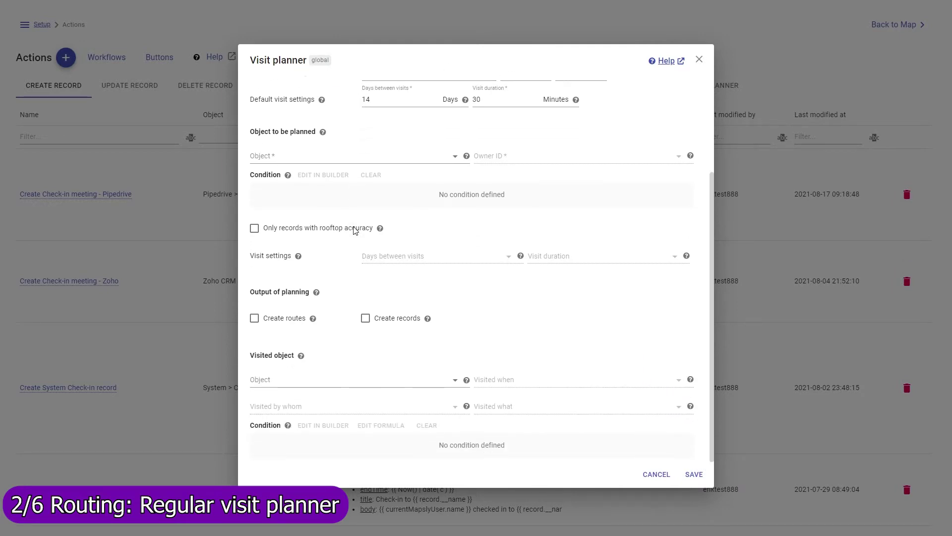